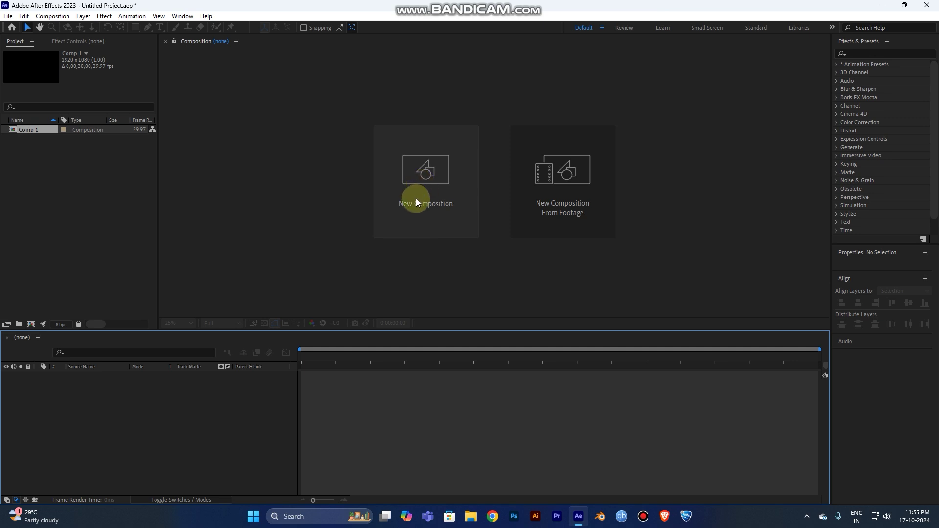
Step: Create a new 1920 x 1080 HD composition at 29.97 fps with a duration of 0;00;30;00
click(426, 196)
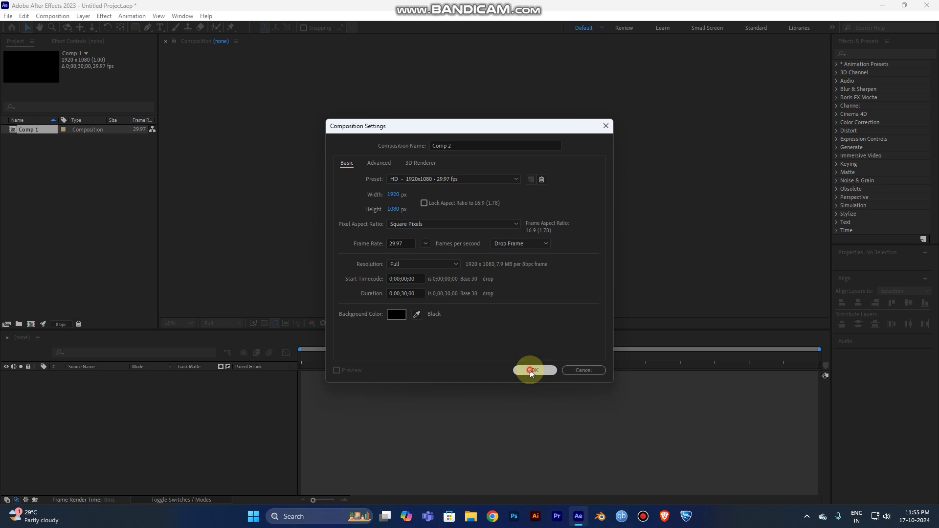
click(530, 370)
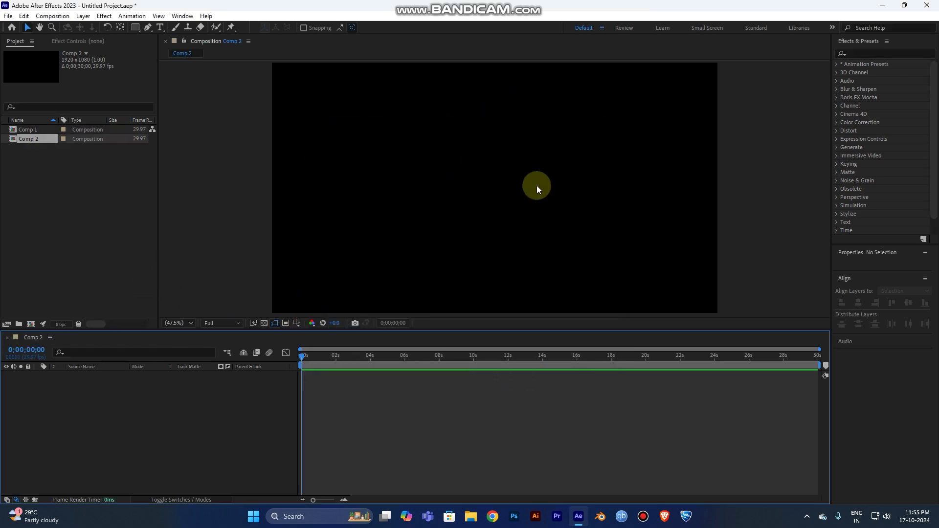
click(185, 324)
click(188, 333)
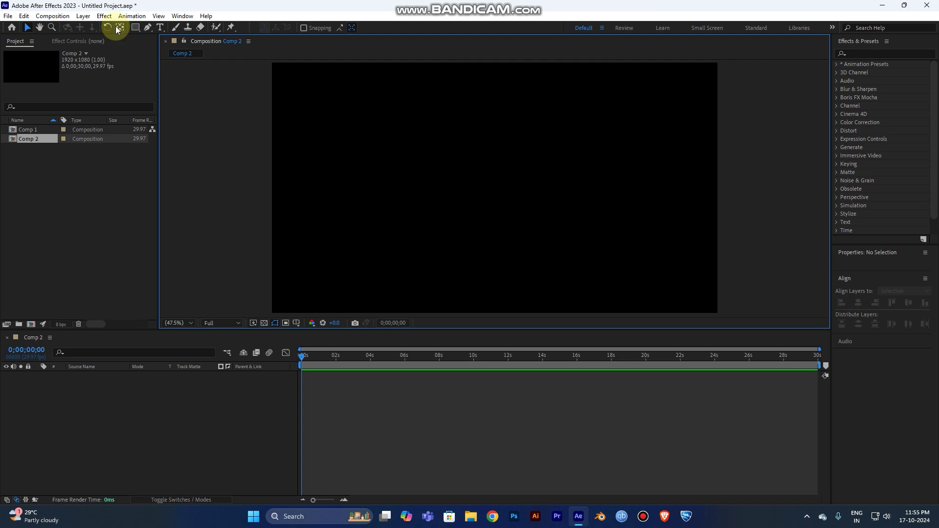
Step: Draw an open six-point zigzag path with the Pen tool, running down the middle of the composition like a lightning bolt
click(147, 28)
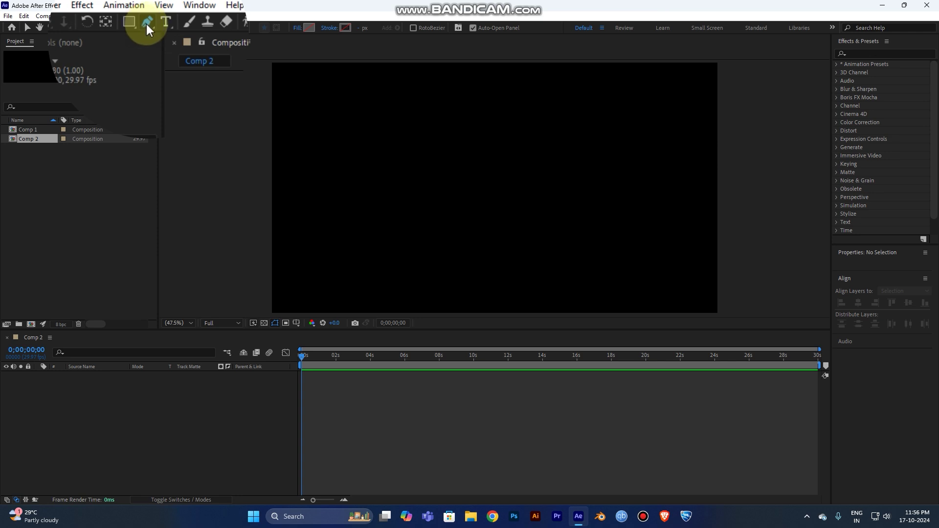
click(484, 89)
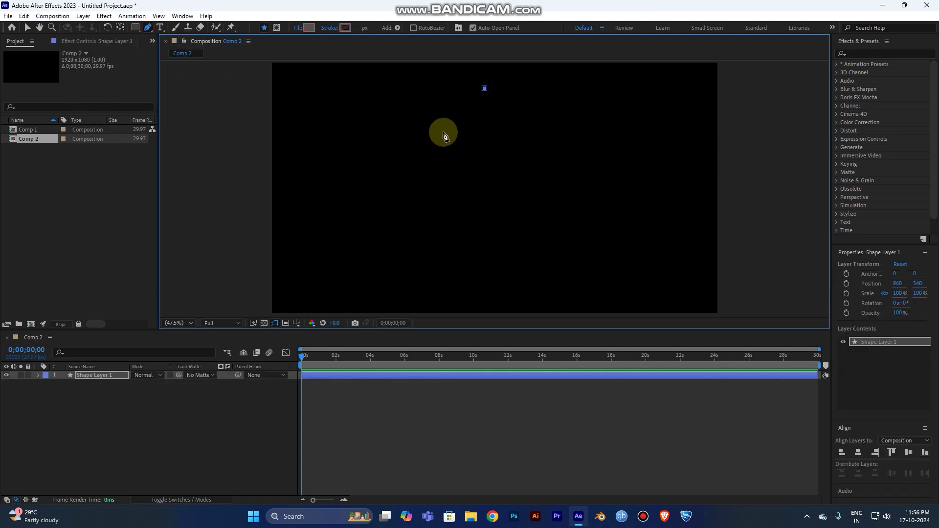
click(444, 135)
click(503, 173)
click(456, 198)
click(517, 224)
click(452, 280)
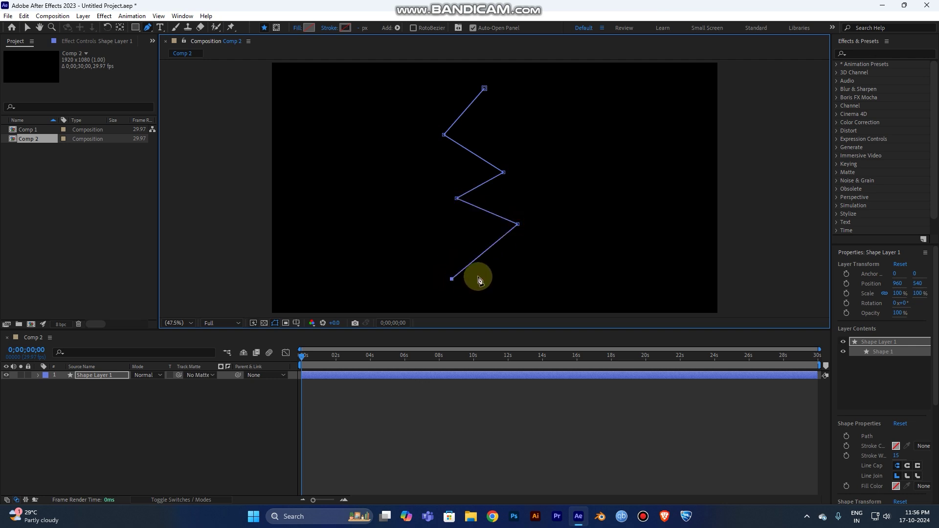
Step: Adjust the zigzag's corner points and both end points to refine the shape of the lightning bolt
click(27, 27)
drag(518, 224, 509, 215)
drag(456, 198, 448, 184)
drag(504, 172, 507, 156)
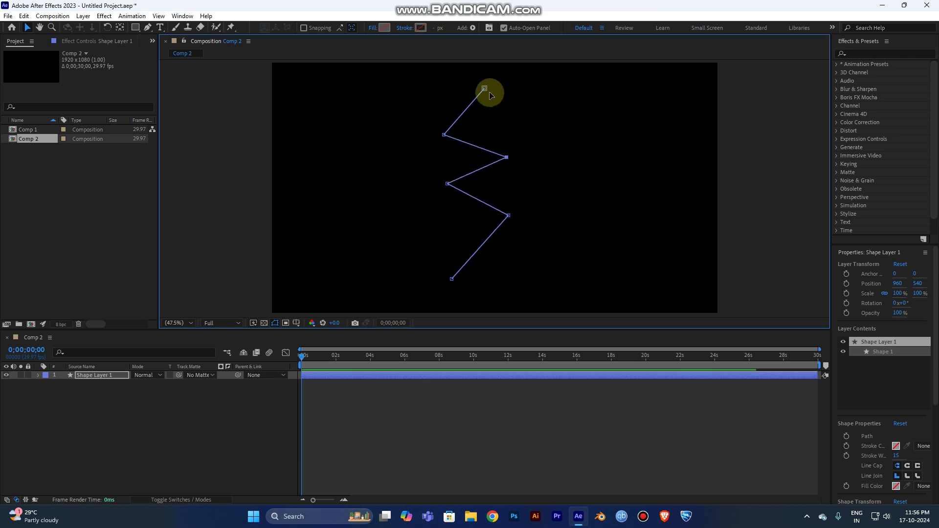
drag(484, 89, 488, 86)
mouse_move(452, 279)
mouse_down()
mouse_move(468, 269)
mouse_move(464, 285)
mouse_up()
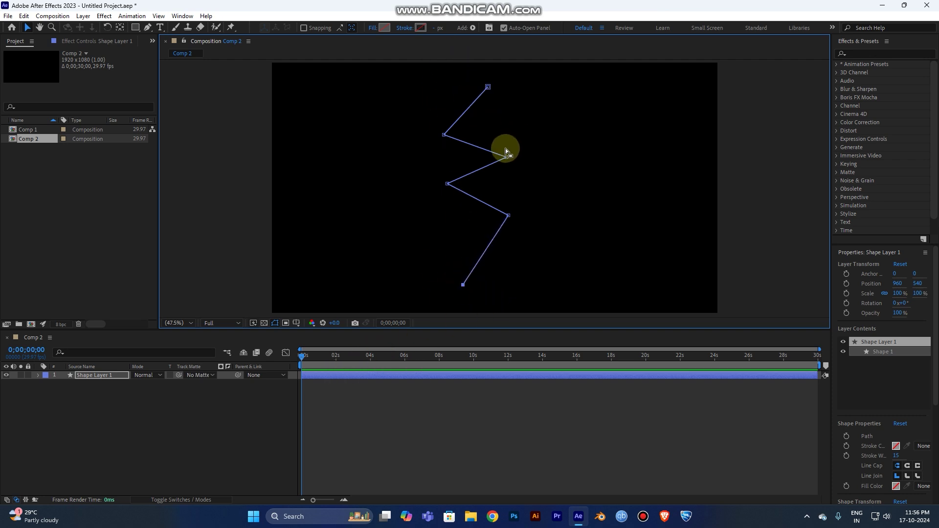
Step: Set the zigzag shape's stroke width to 15 px and deselect the layer
click(441, 28)
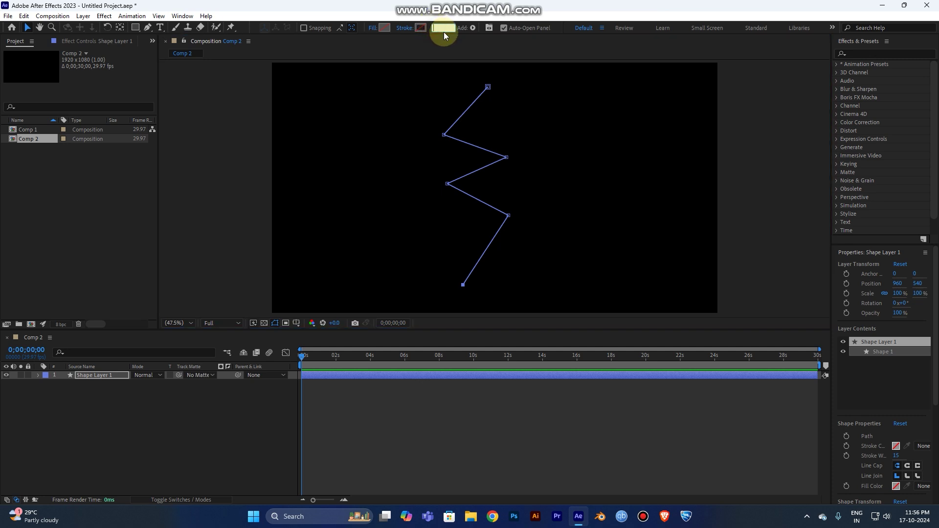
text(15)
key(Return)
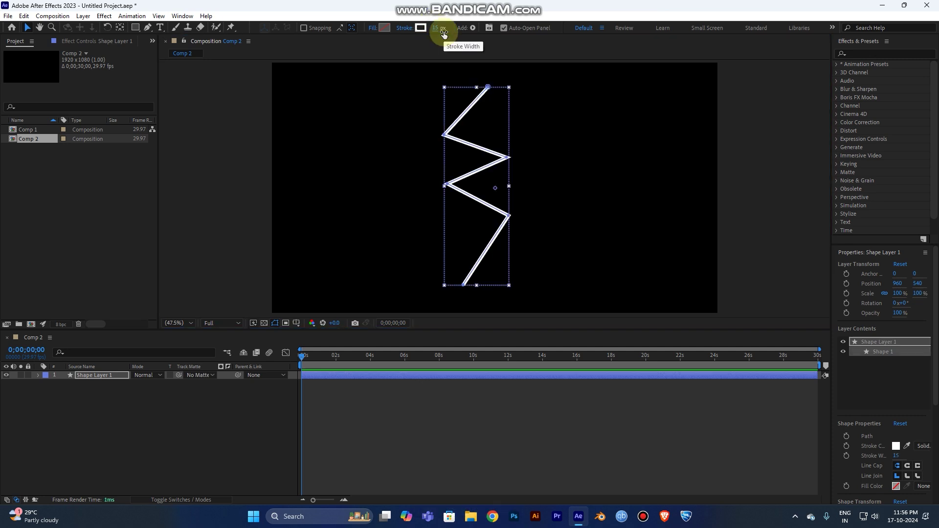
click(524, 407)
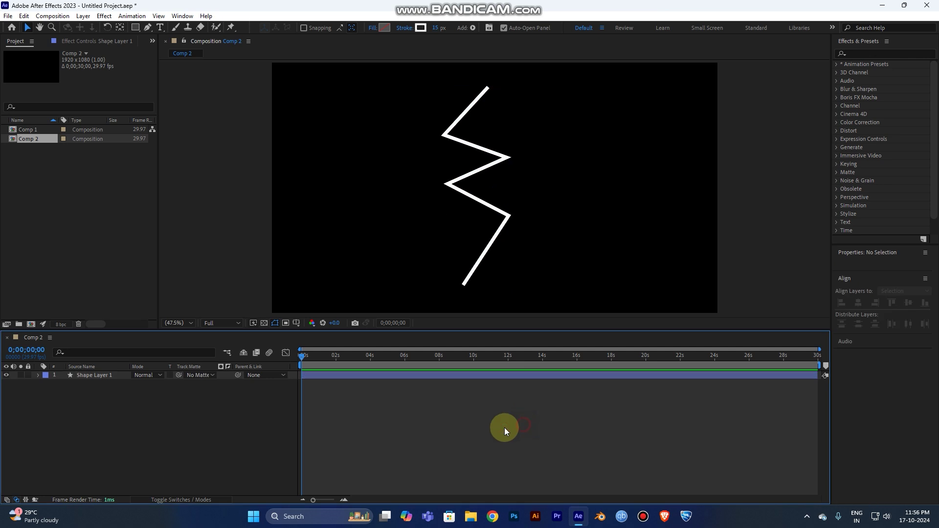
Step: Taper the zigzag's stroke toward its lower end by setting the Taper End Length of Stroke 1 to 50%
click(351, 375)
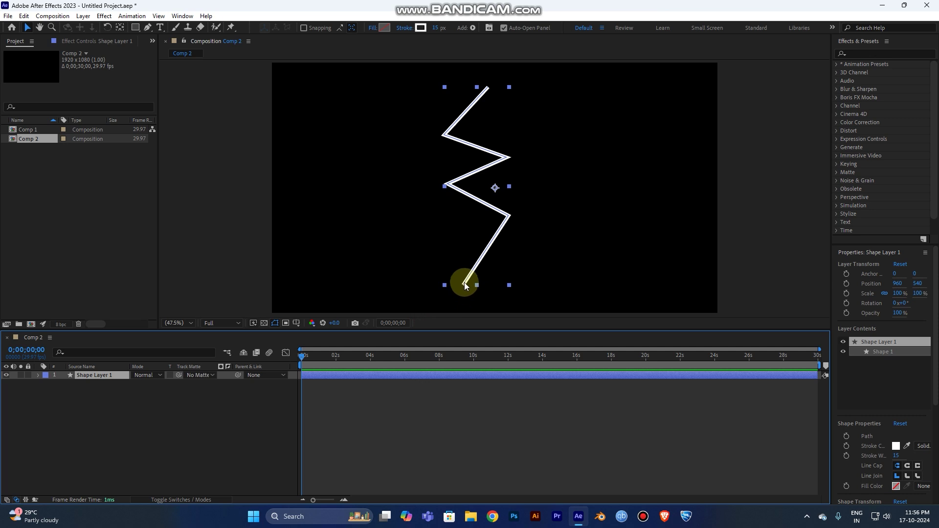
click(37, 376)
click(47, 384)
click(25, 387)
click(34, 415)
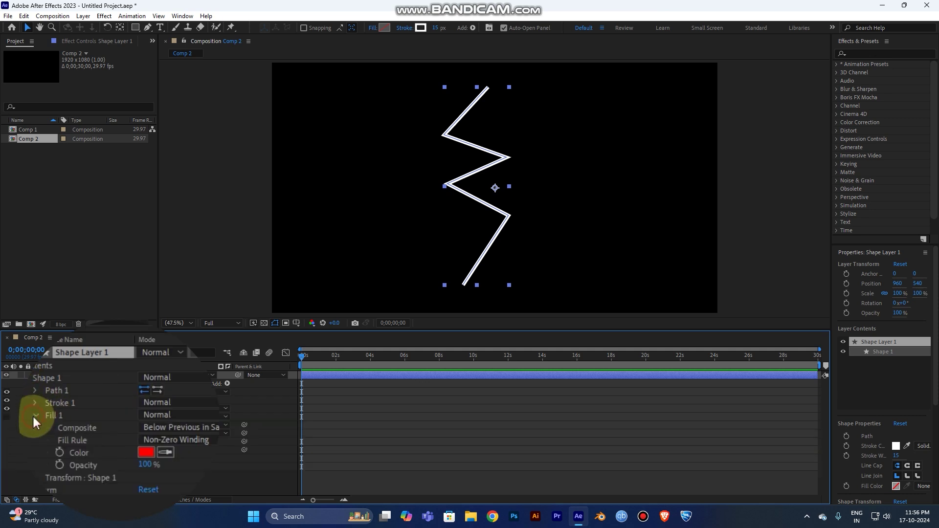
click(35, 415)
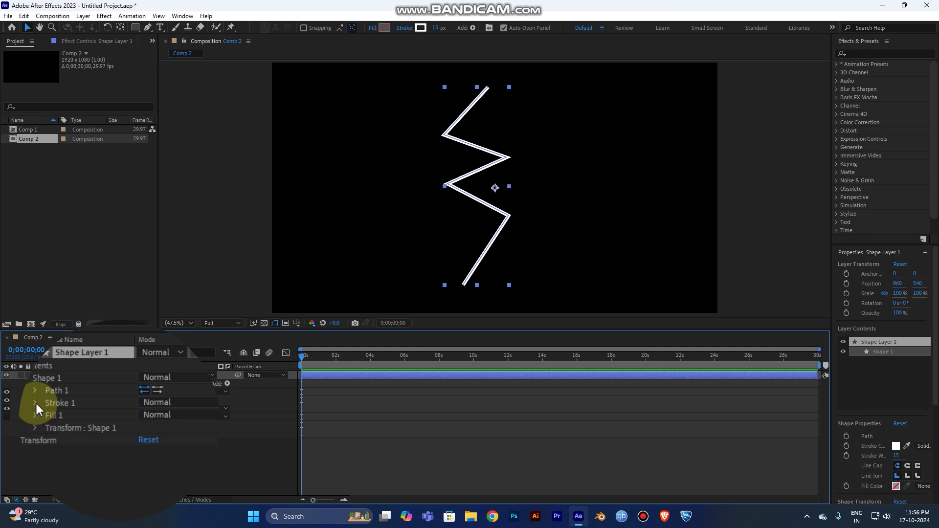
click(35, 402)
scroll(233, 394, down, 3)
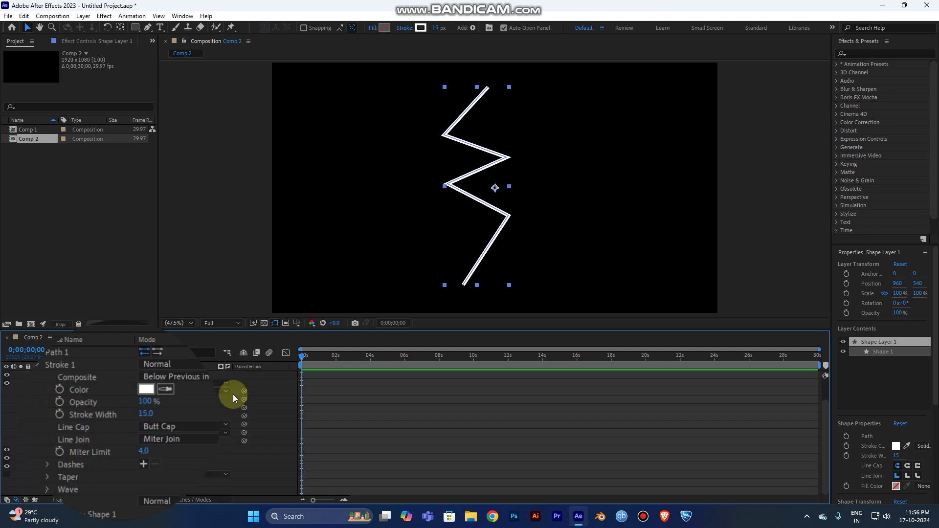
click(47, 477)
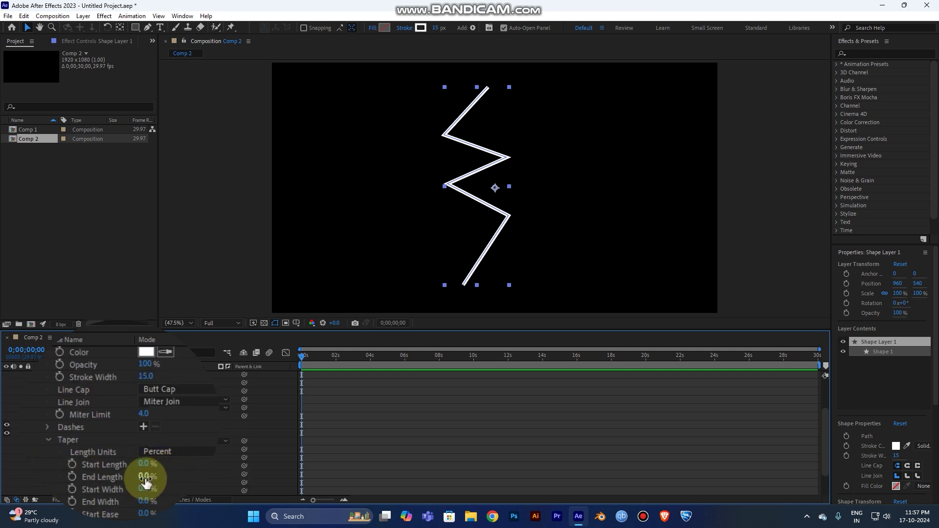
drag(145, 482, 169, 476)
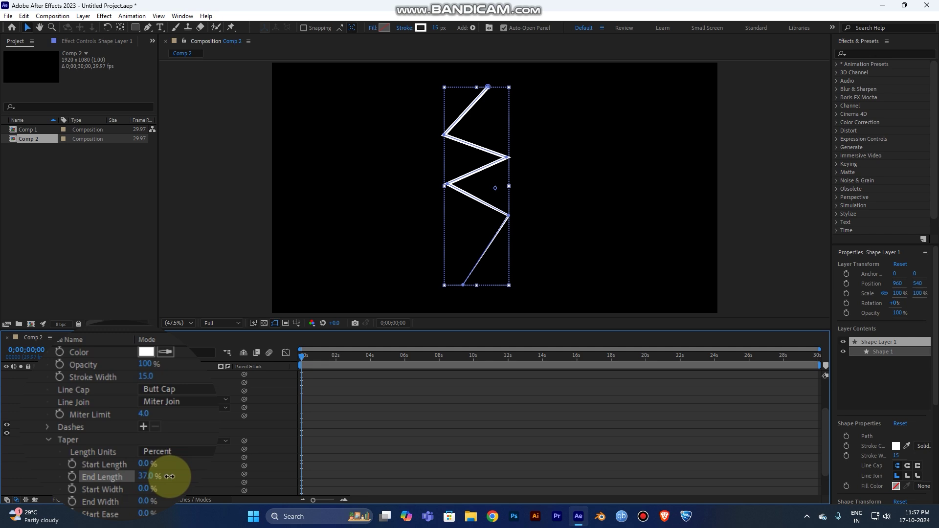
click(146, 477)
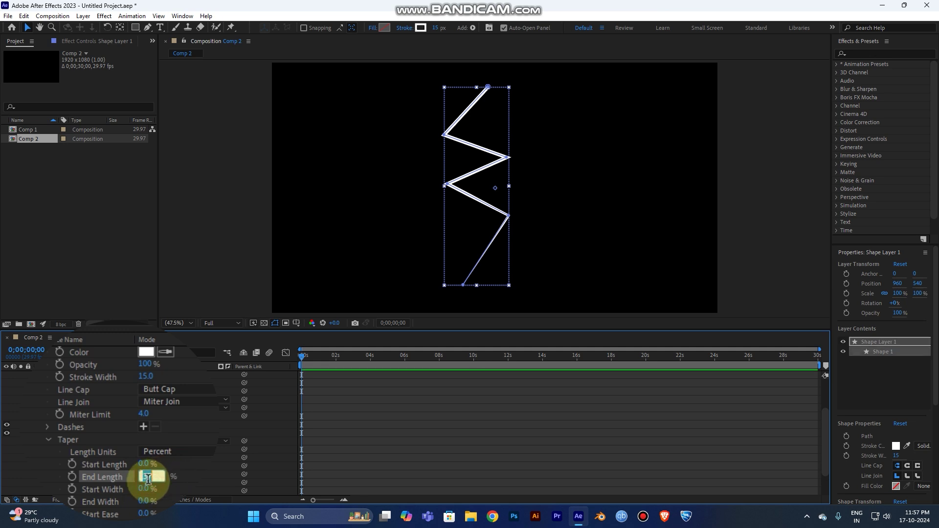
text(50)
key(Return)
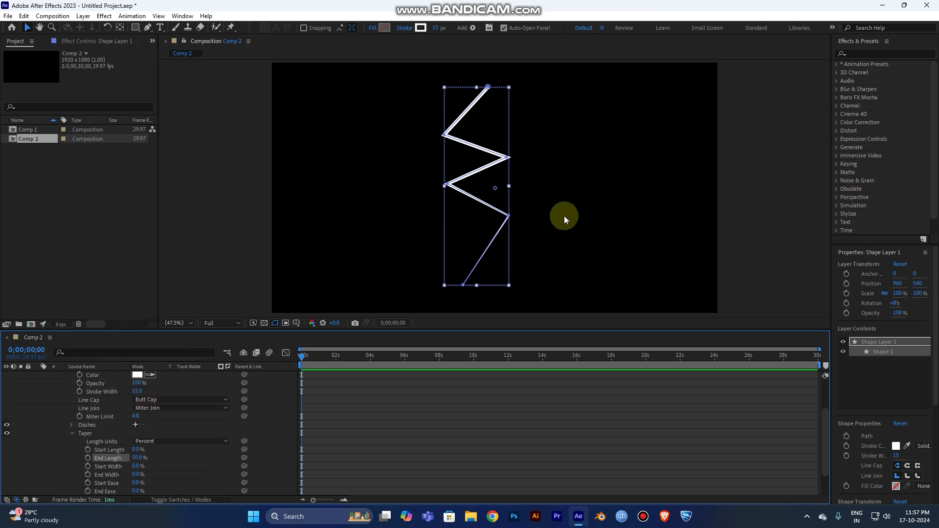
click(577, 211)
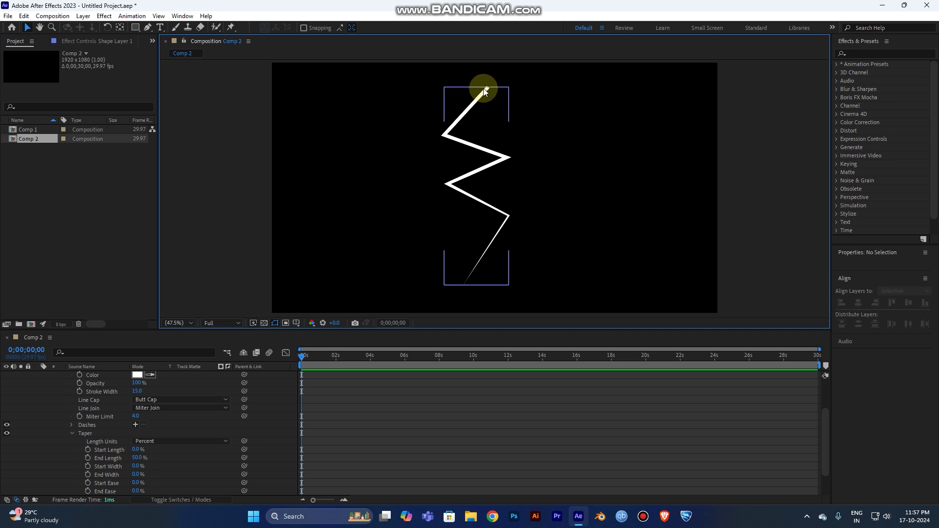
Step: Add a Trim Paths operator to the zigzag shape layer and expand its properties
drag(321, 355, 298, 357)
click(95, 405)
scroll(55, 399, up, 3)
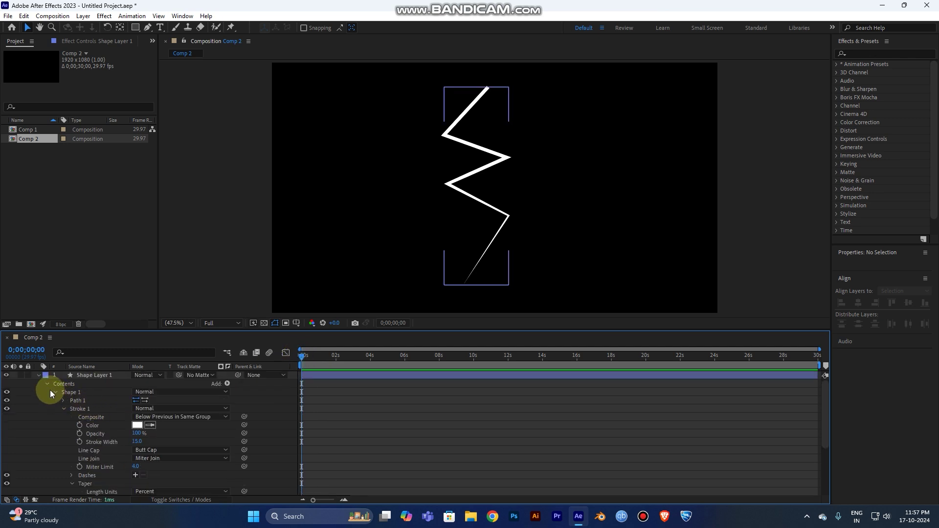
click(47, 386)
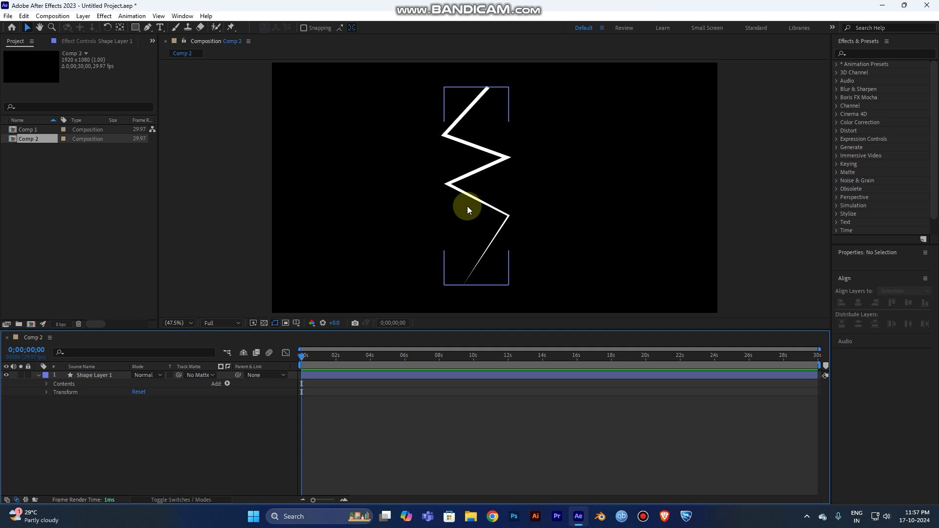
click(226, 389)
click(117, 375)
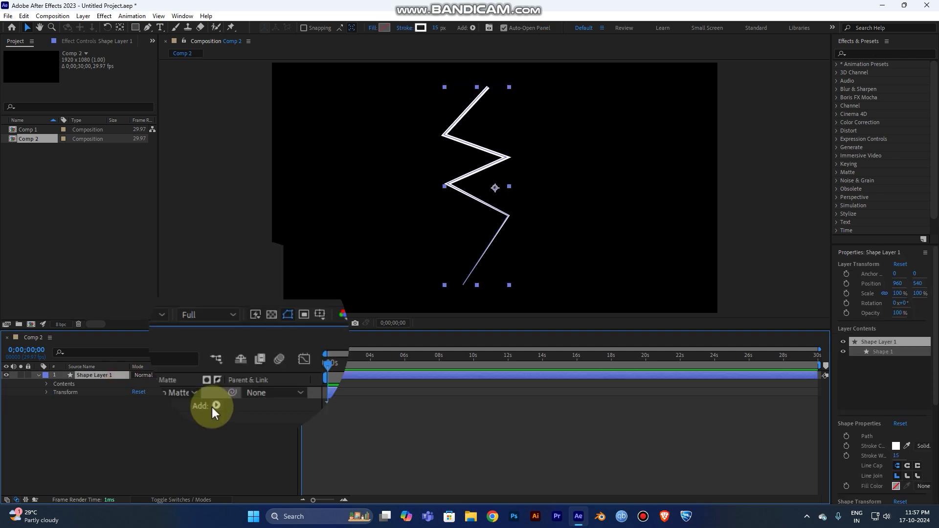
click(213, 406)
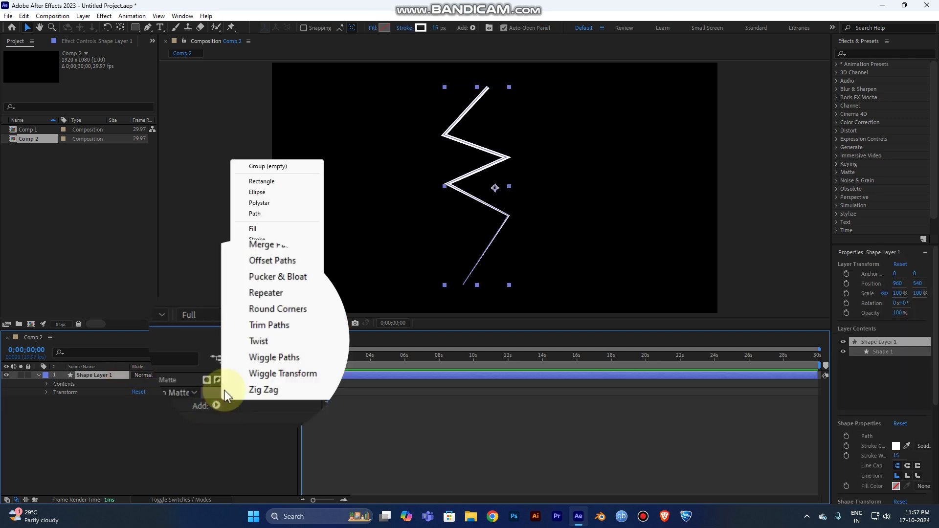
click(272, 326)
scroll(105, 438, up, 3)
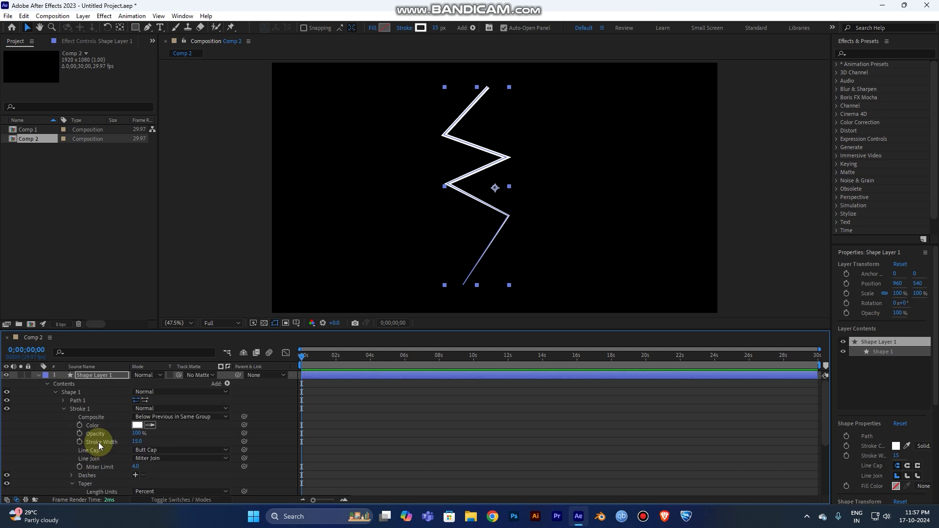
click(63, 409)
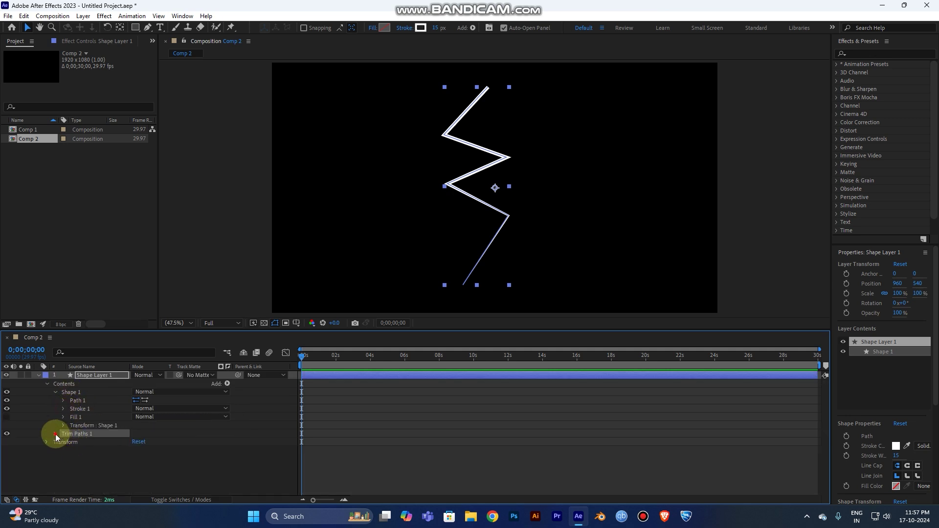
click(55, 433)
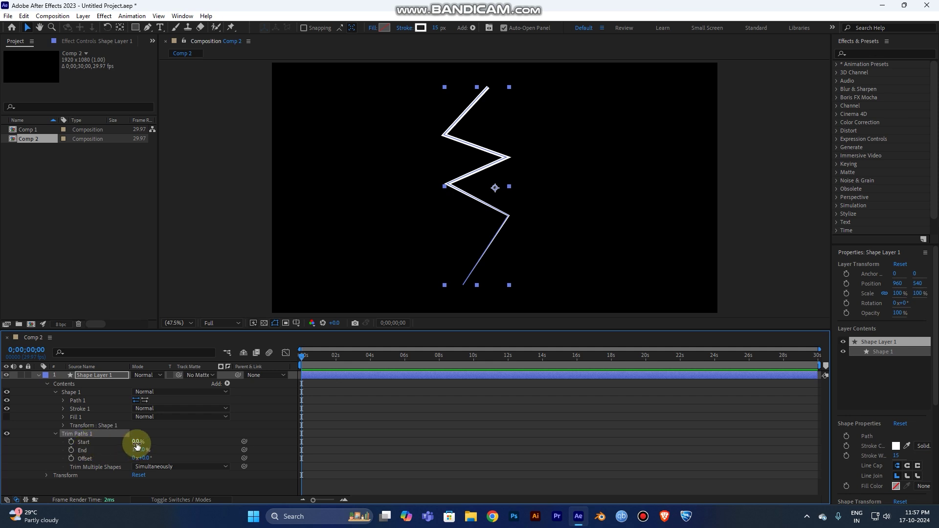
Step: Try the Trim Paths Start value at 100%, undo it, and try out the End value
mouse_move(137, 446)
mouse_down()
mouse_move(189, 441)
mouse_move(119, 439)
mouse_move(184, 434)
mouse_up()
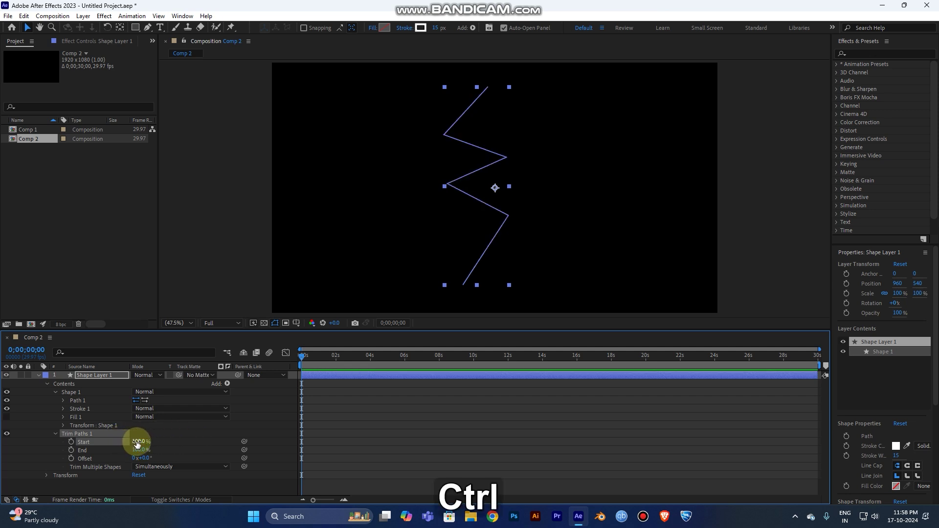
key(ctrl+z)
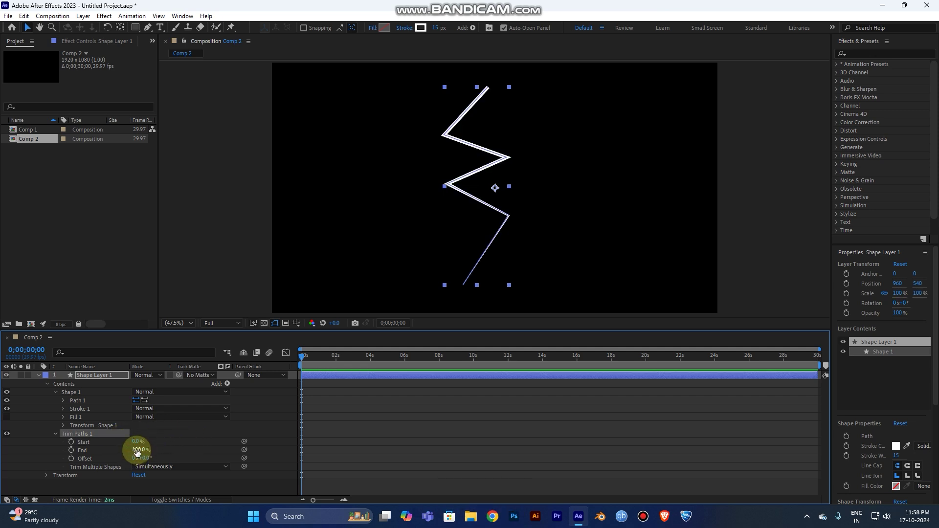
mouse_move(137, 450)
mouse_down()
mouse_move(93, 450)
mouse_move(149, 445)
mouse_up()
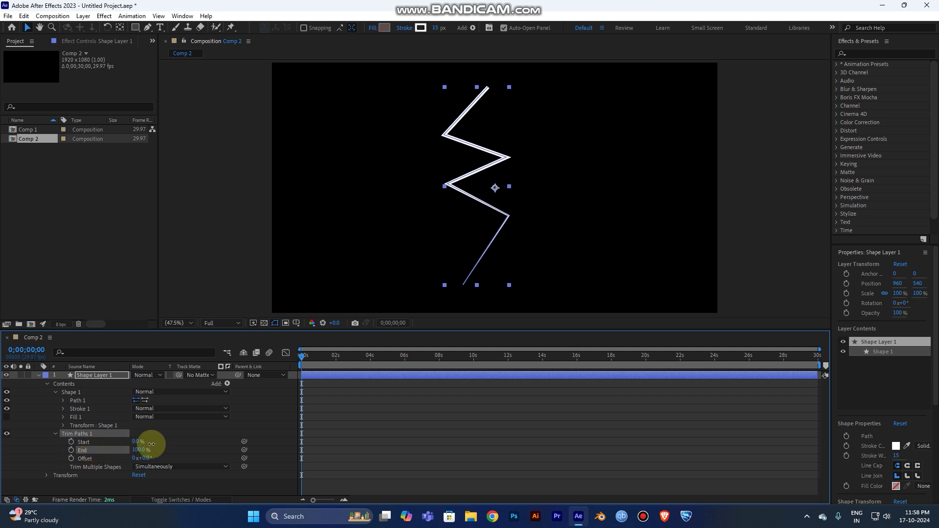
mouse_move(151, 444)
mouse_down()
mouse_move(140, 442)
mouse_move(164, 445)
mouse_up()
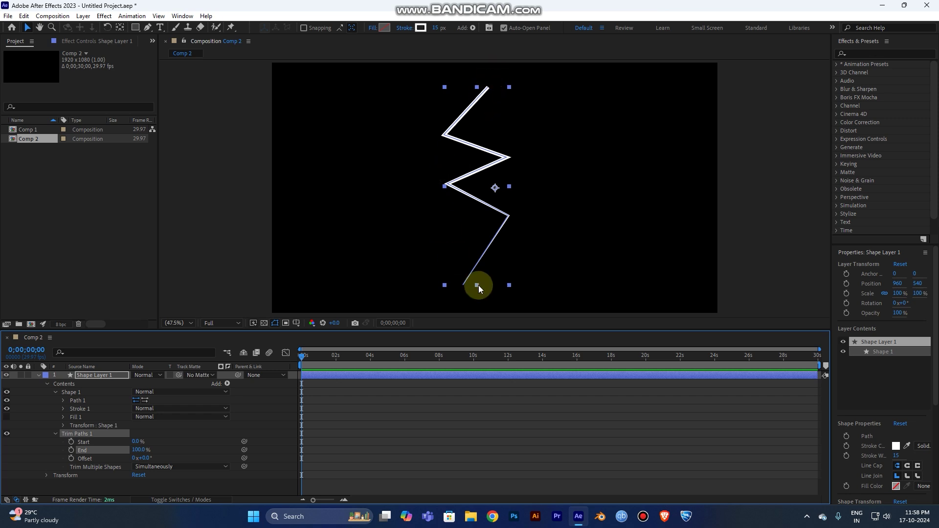
Step: Set the Trim Paths End value to 0% and add a keyframe for it at 0;00;00;00
drag(137, 450, 69, 454)
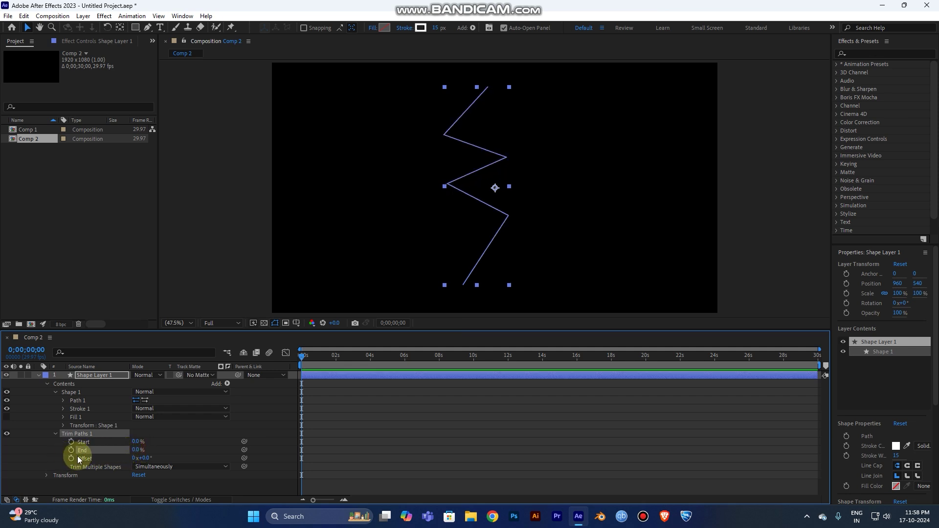
click(71, 450)
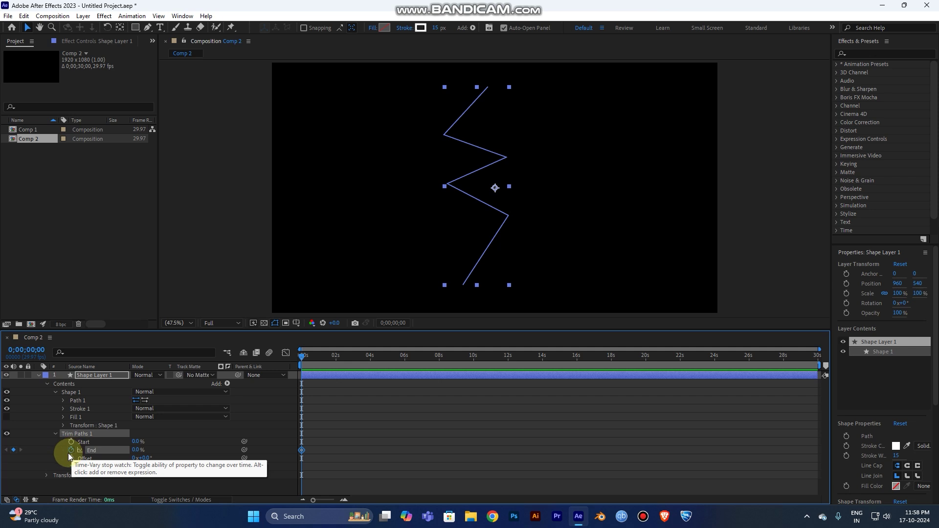
Step: Add a Trim Paths End keyframe of 100% at 0;00;00;29
drag(302, 356, 318, 361)
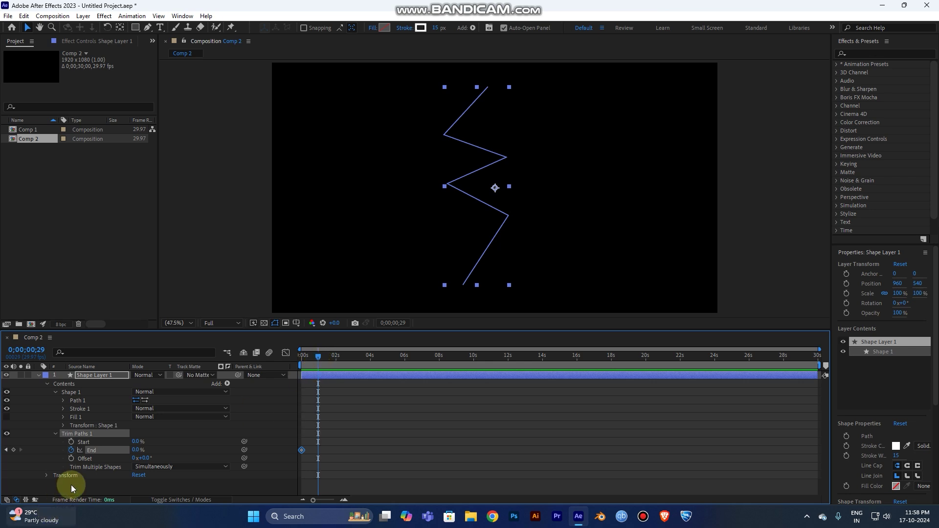
click(137, 450)
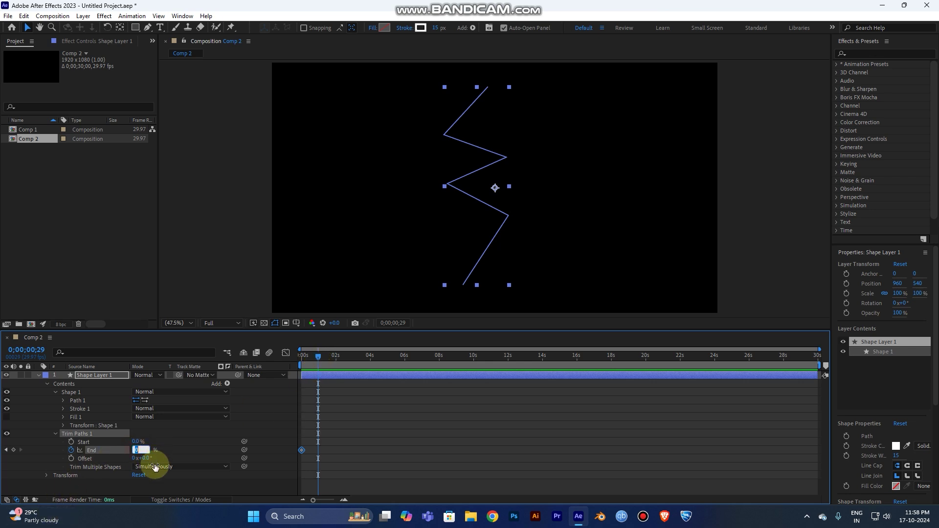
text(100)
key(Return)
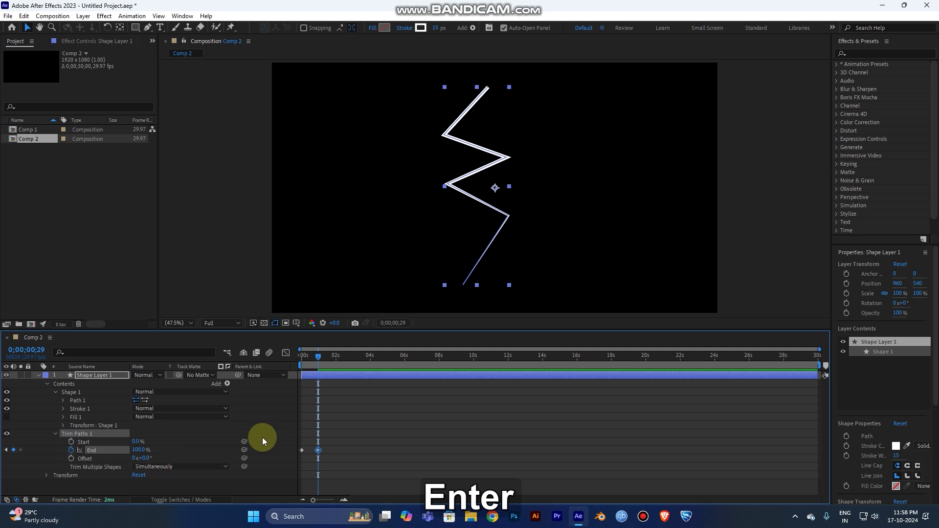
Step: Play back and scrub the first second of the composition to check how the zigzag is revealed, ending at 0;00;00;00
drag(316, 353, 286, 369)
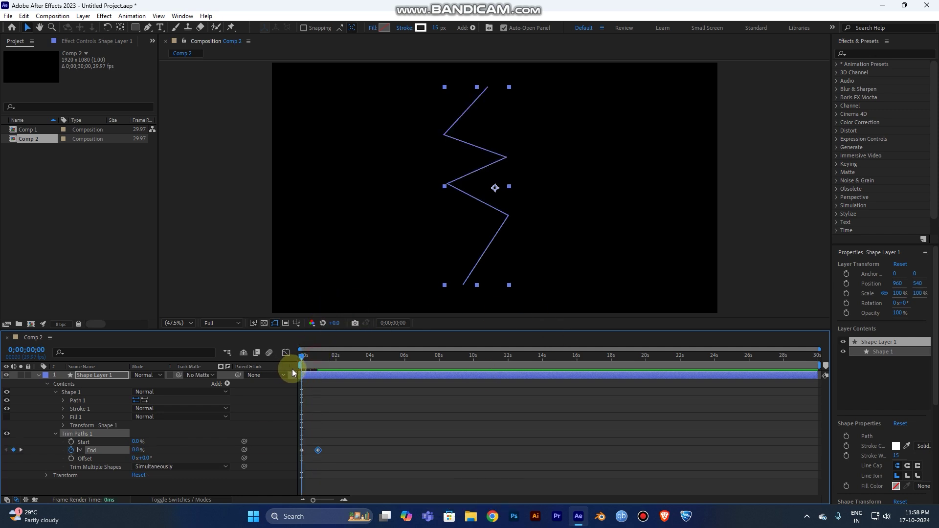
key(space)
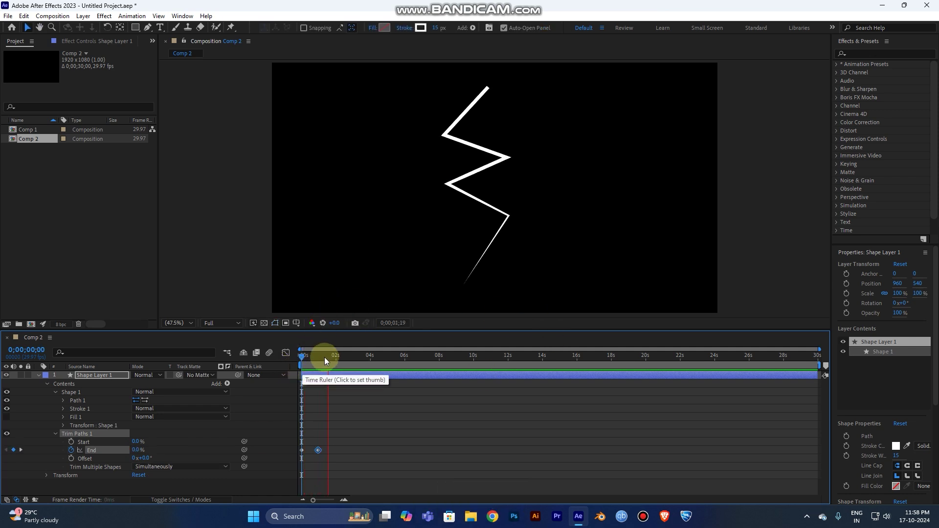
click(300, 359)
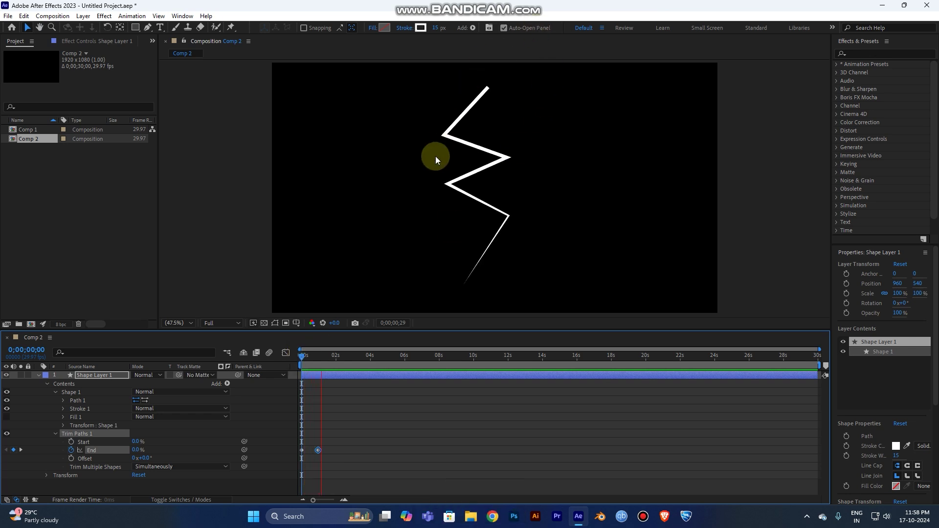
key(space)
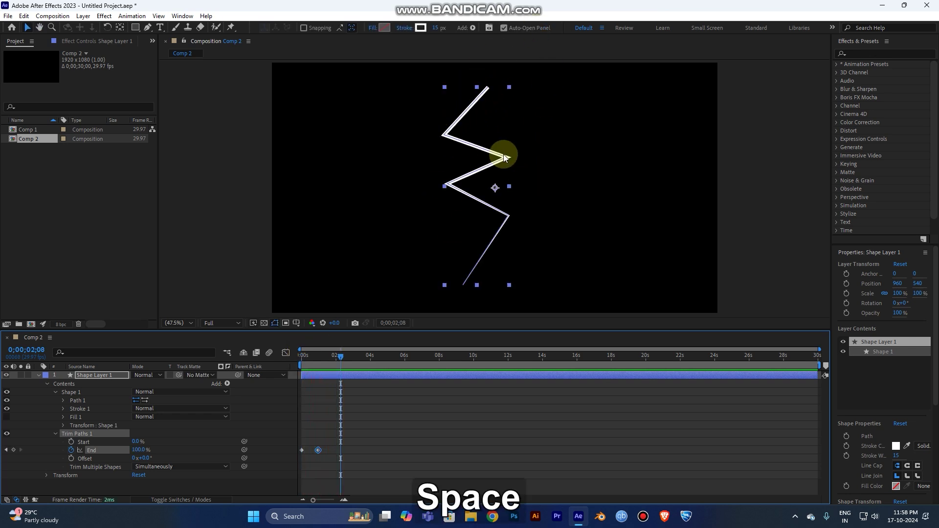
drag(339, 356, 301, 357)
key(space)
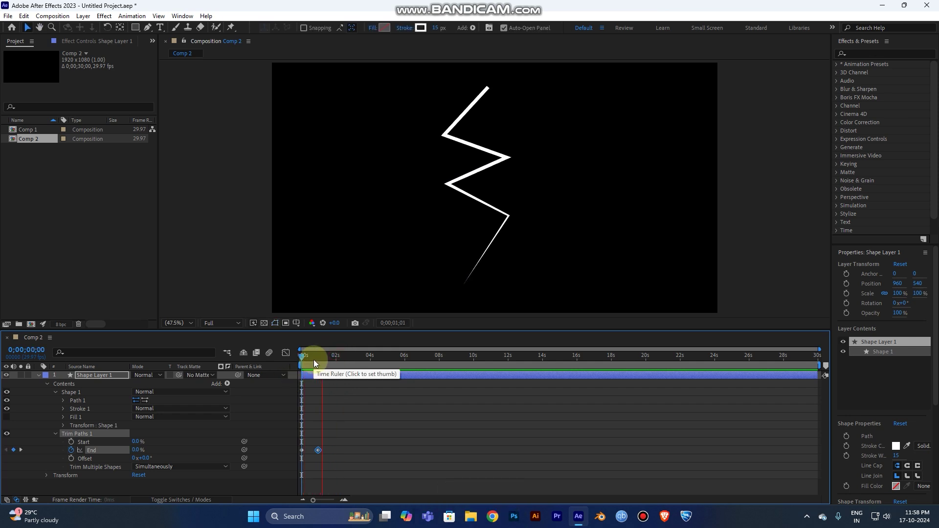
key(space)
mouse_move(300, 362)
mouse_down()
mouse_move(327, 359)
mouse_move(316, 366)
mouse_up()
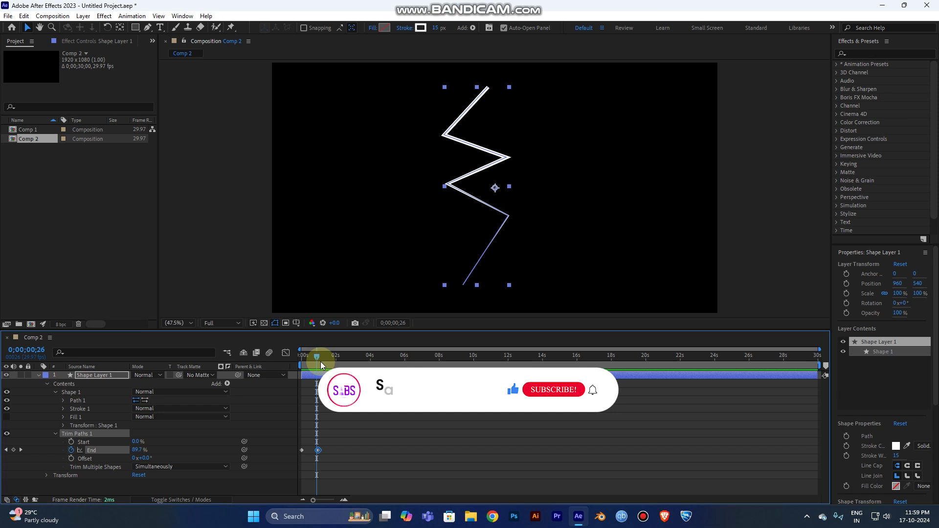
drag(314, 358, 321, 360)
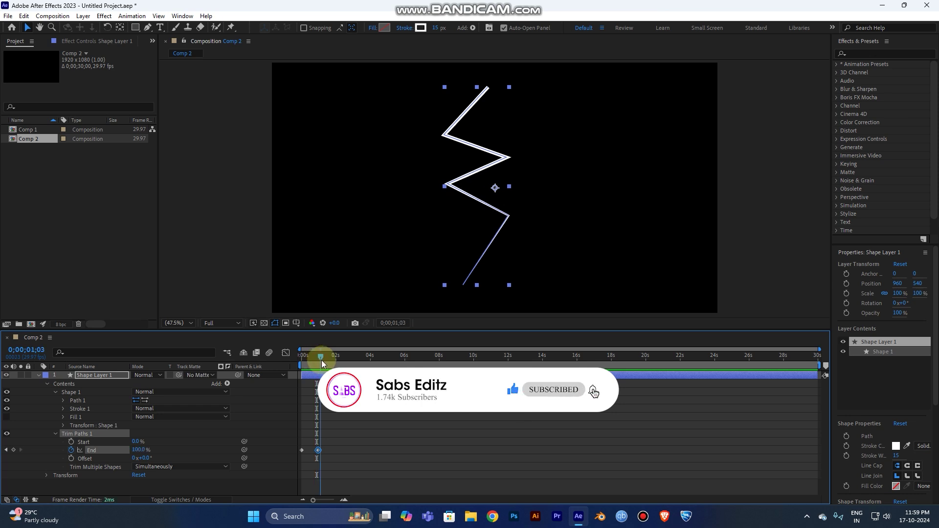
drag(319, 359, 300, 372)
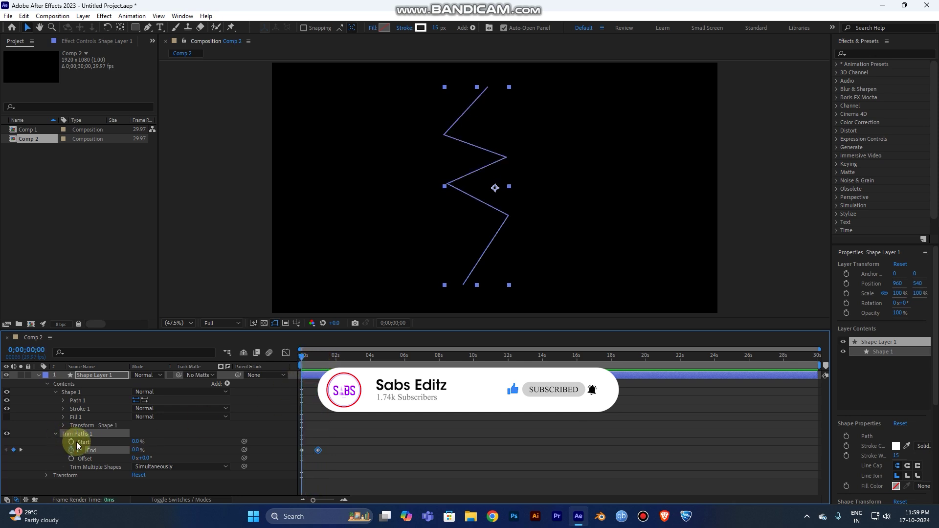
Step: Add a Trim Paths Start keyframe at 0% at 0;00;00;14, midway through the End animation
click(302, 366)
drag(302, 366, 310, 366)
click(302, 460)
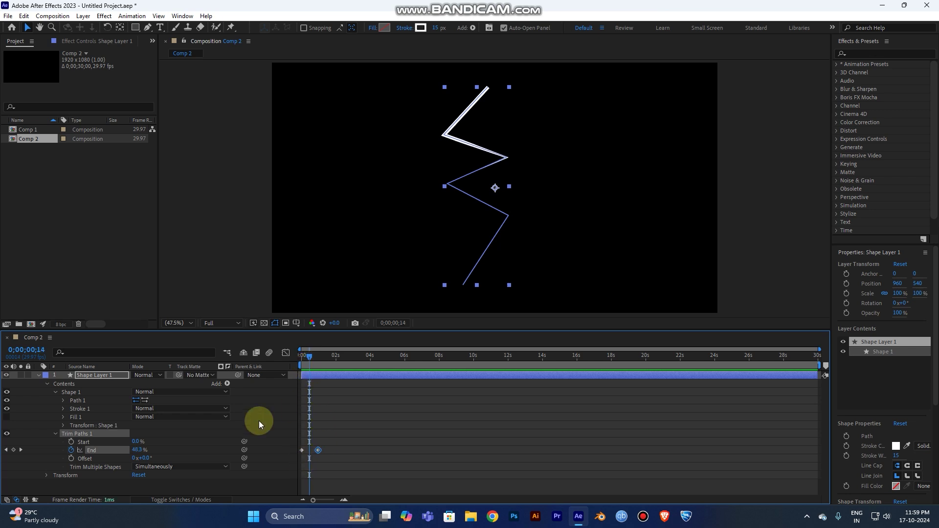
click(137, 442)
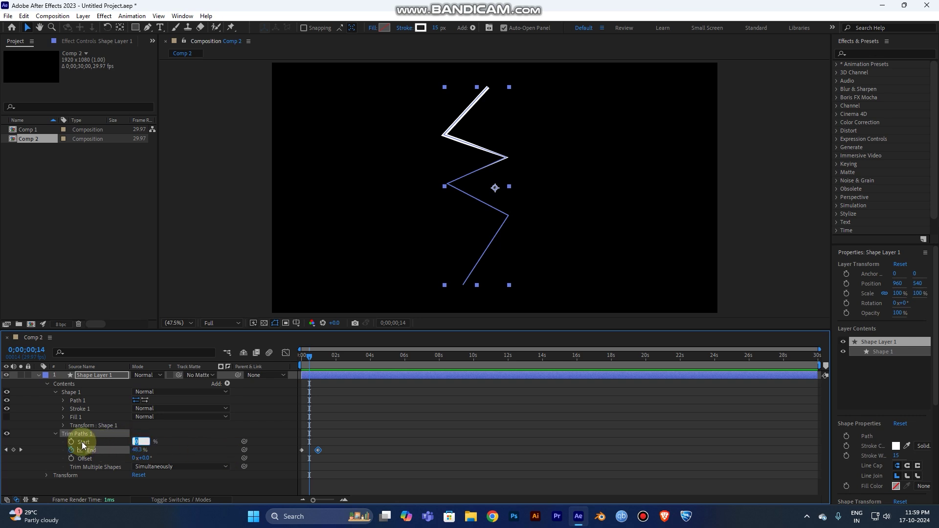
click(72, 443)
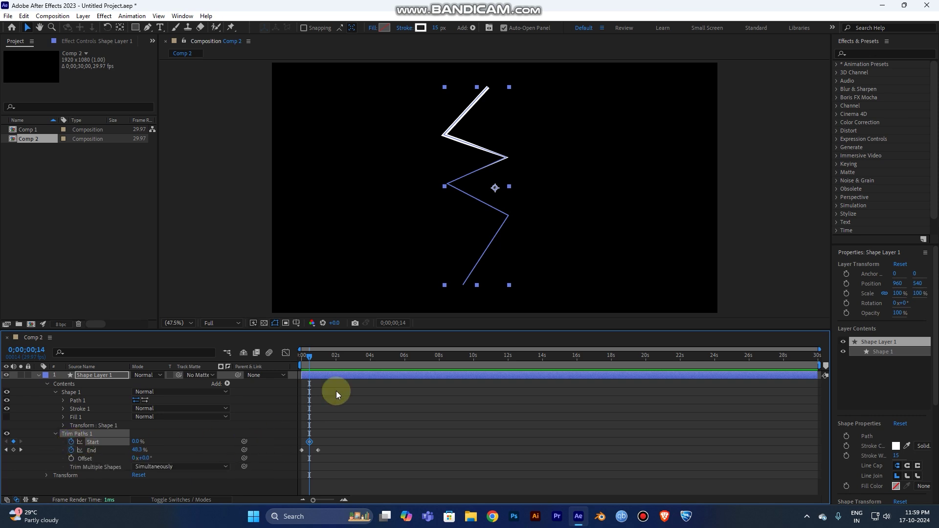
Step: Add a Trim Paths Start keyframe of 100% at 0;00;01;16
click(321, 361)
drag(321, 361, 328, 362)
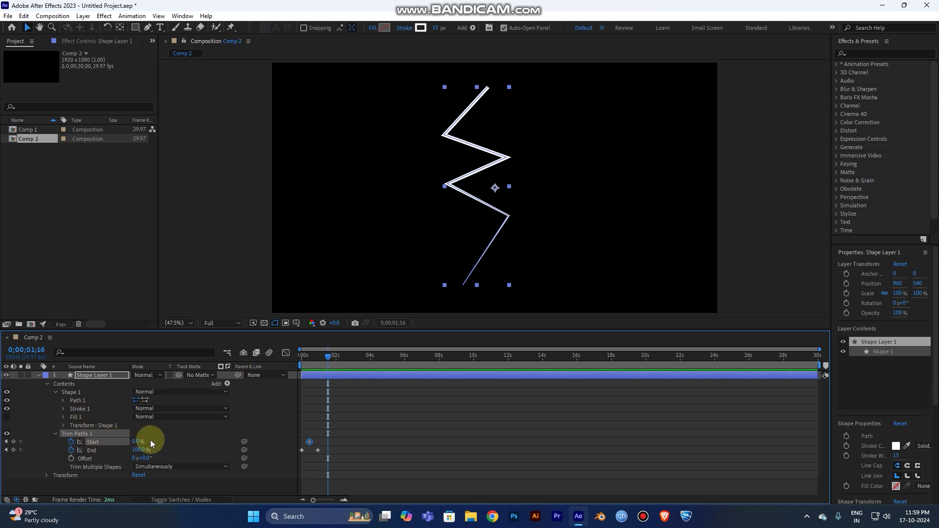
click(135, 442)
text(100)
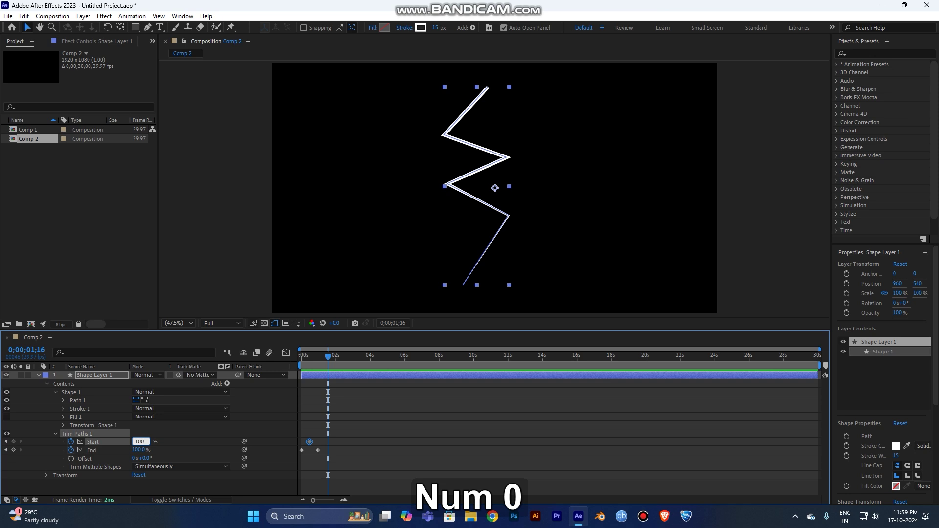
key(Return)
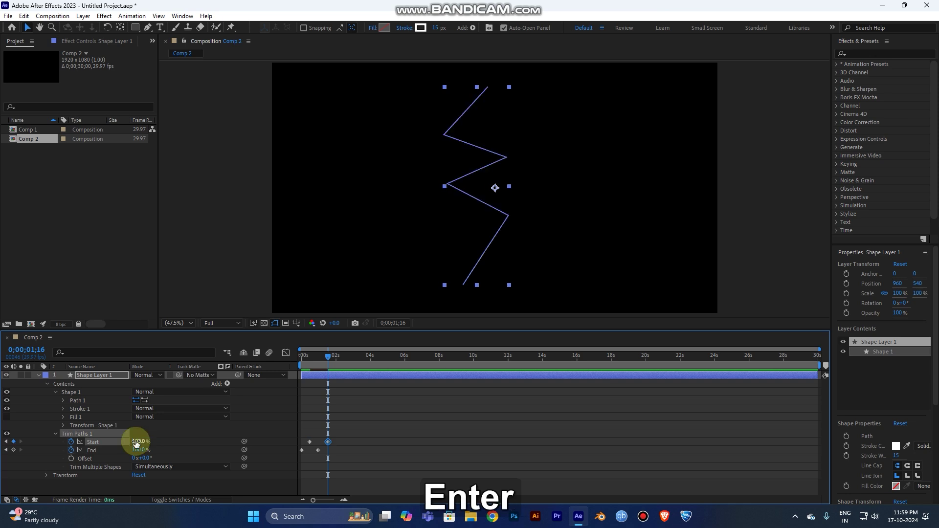
Step: Shift the second Trim Paths Start keyframe slightly earlier in time
click(369, 463)
drag(332, 462, 289, 436)
click(348, 448)
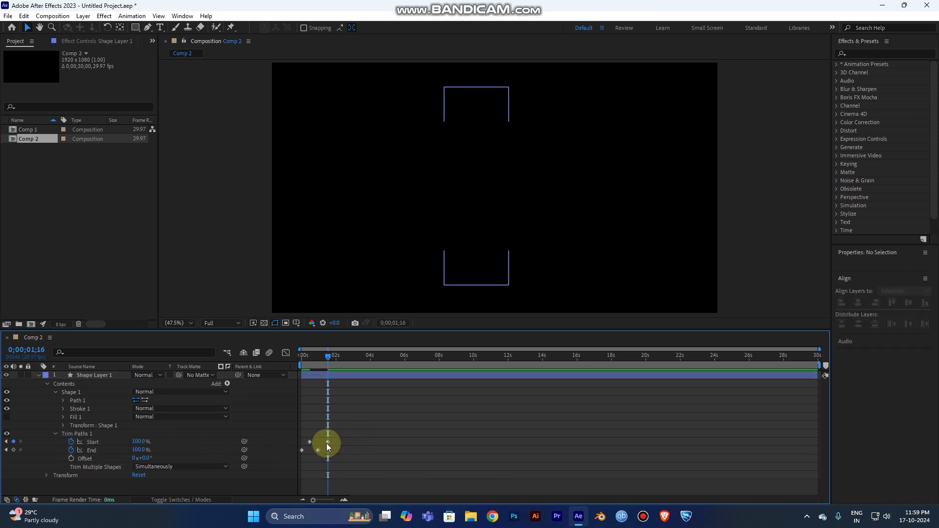
click(328, 442)
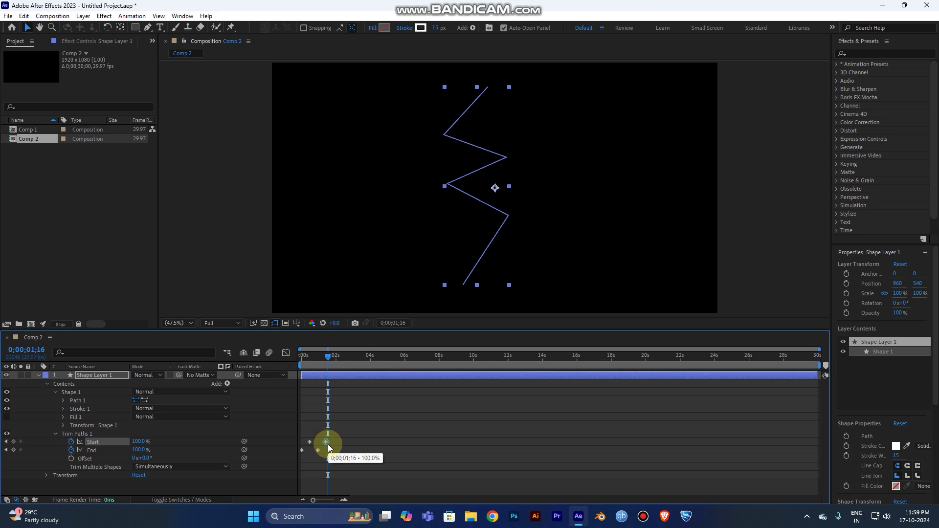
Step: Play back and scrub the animation from the start to check how the bolt appears and disappears along the zigzag
click(324, 358)
drag(325, 357, 273, 371)
key(space)
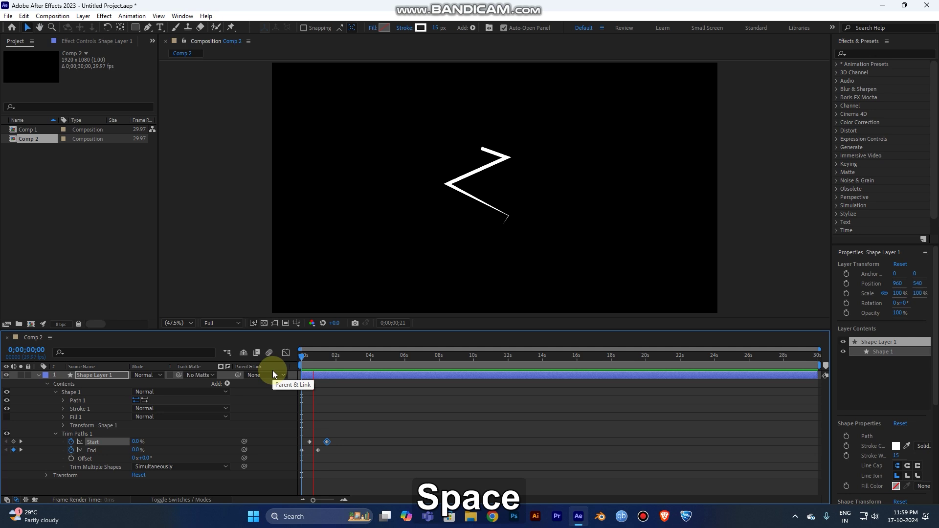
click(310, 358)
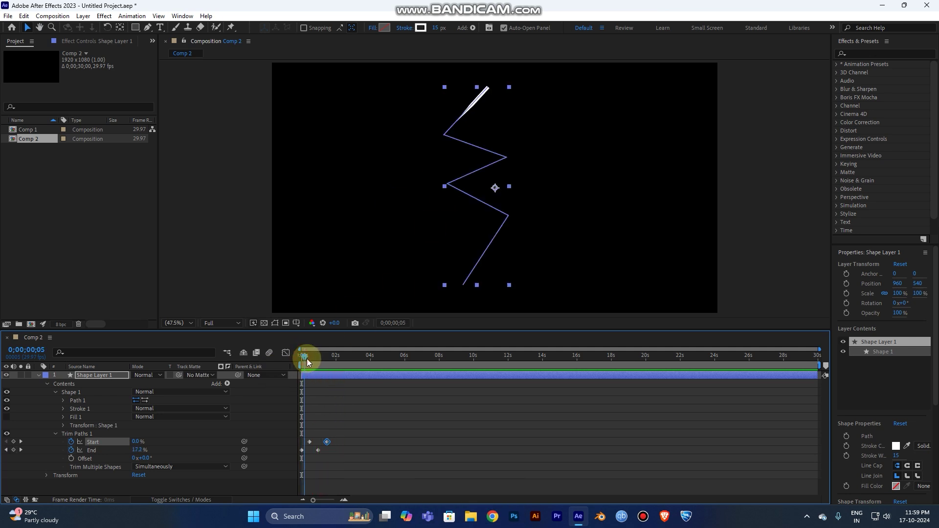
drag(310, 360, 308, 363)
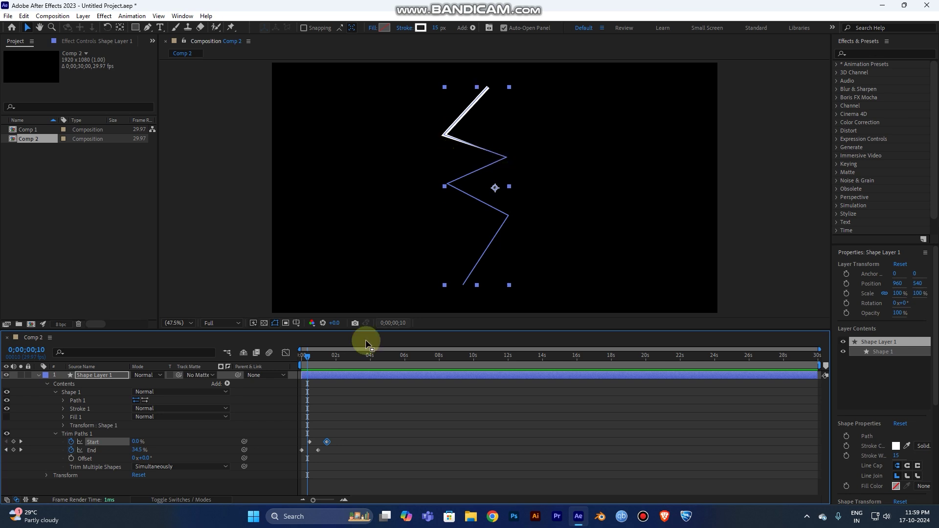
drag(313, 359, 316, 359)
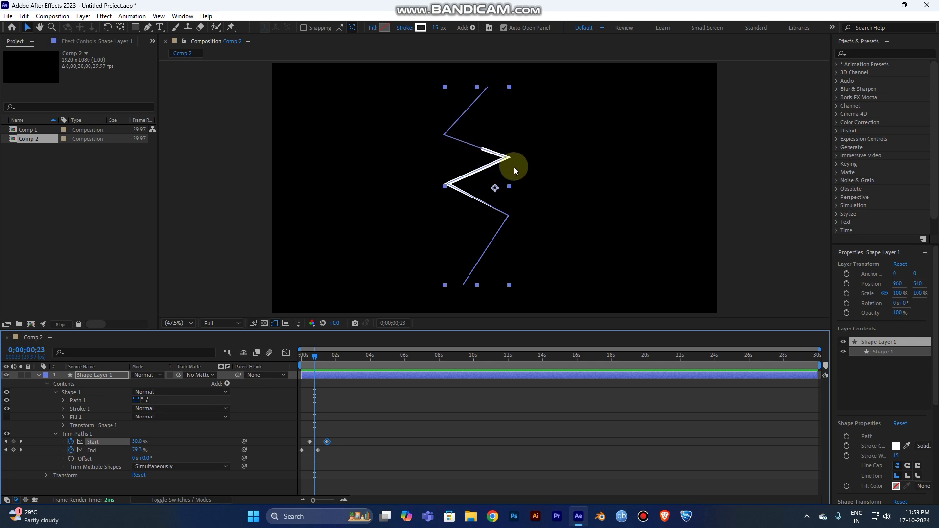
mouse_move(315, 358)
mouse_down()
mouse_move(328, 361)
mouse_move(281, 374)
mouse_up()
key(space)
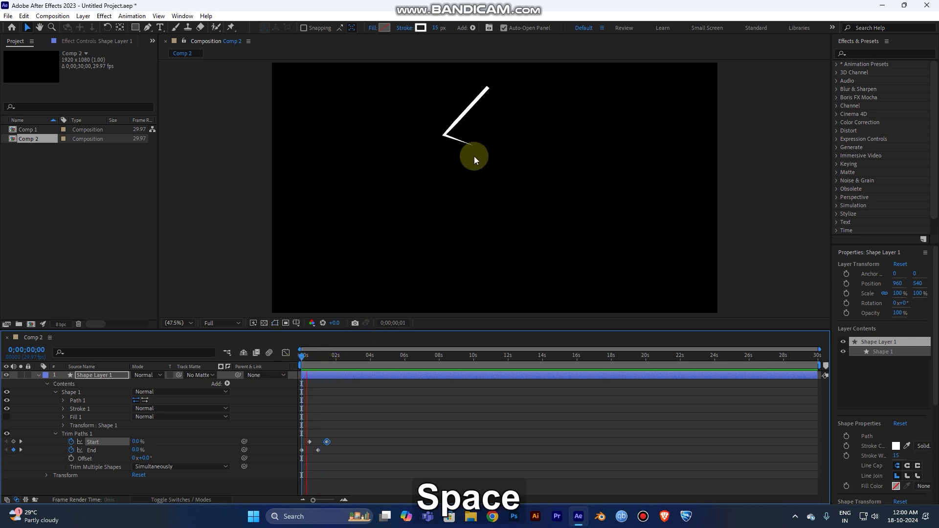
key(space)
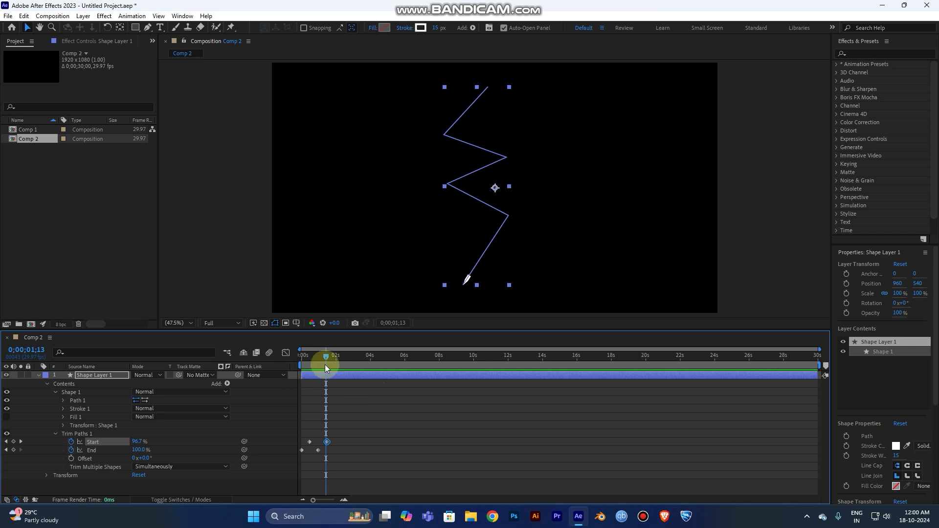
drag(326, 369, 296, 369)
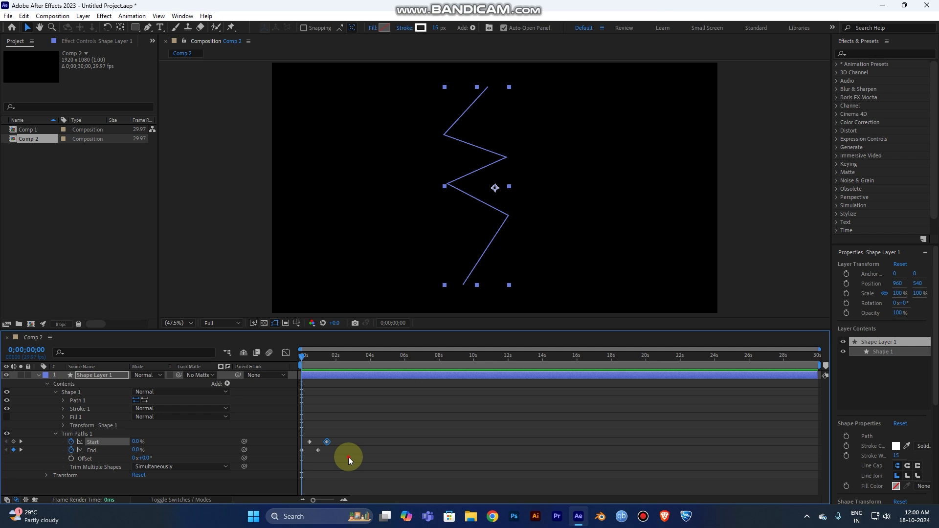
Step: Apply Easy Ease to all four Trim Paths Start and End keyframes and preview the eased motion
drag(349, 457, 286, 434)
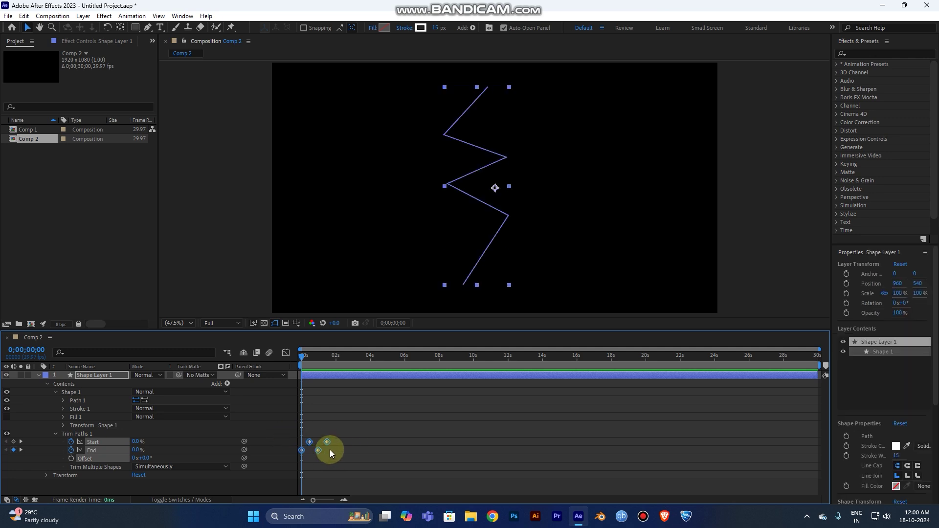
key(F9)
key(space)
key(space)
key(space)
key(space)
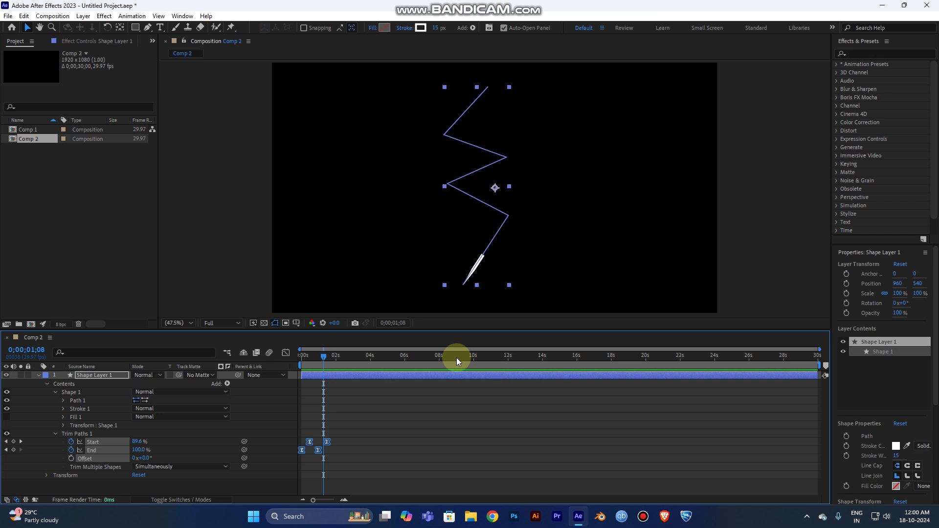
Step: Compress all four Trim Paths keyframes proportionally so the last falls at about 0.6 seconds, and preview the faster bolt
click(331, 456)
click(318, 501)
drag(318, 501, 324, 501)
drag(391, 463, 286, 431)
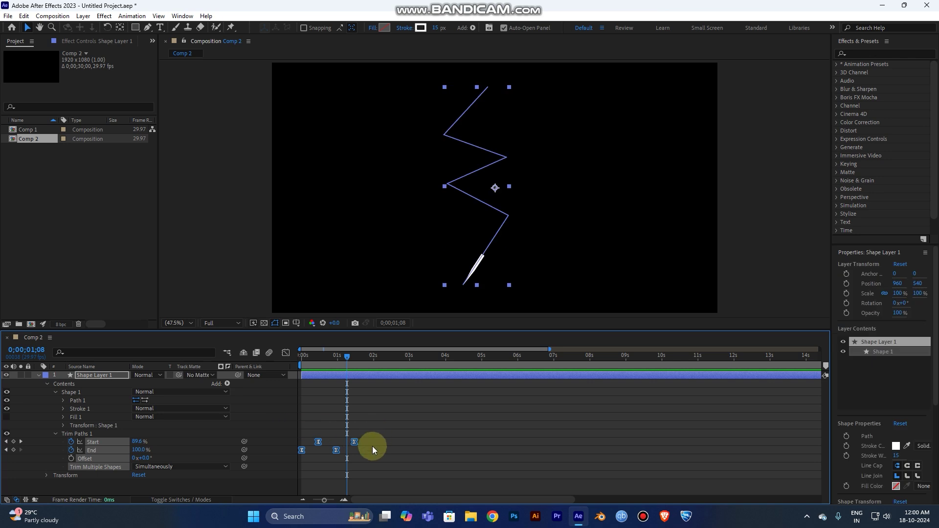
key(alt)
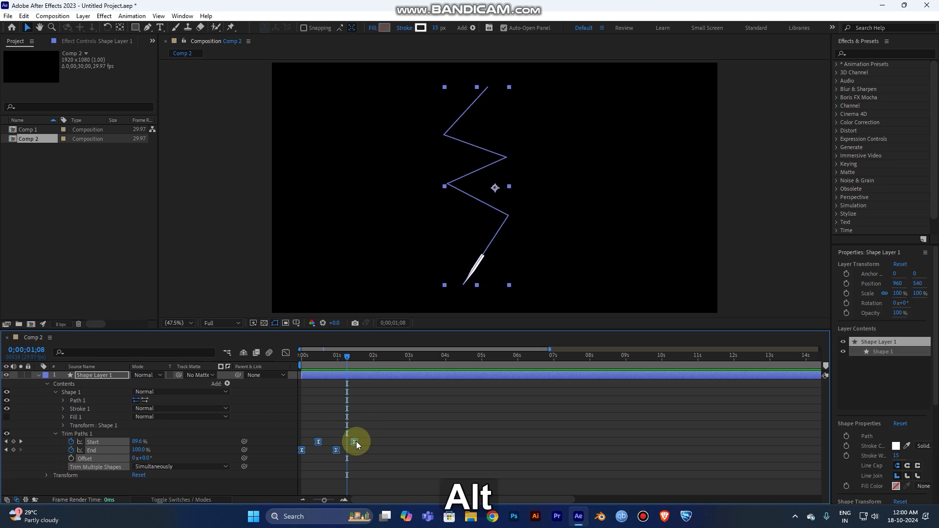
drag(356, 442, 322, 445)
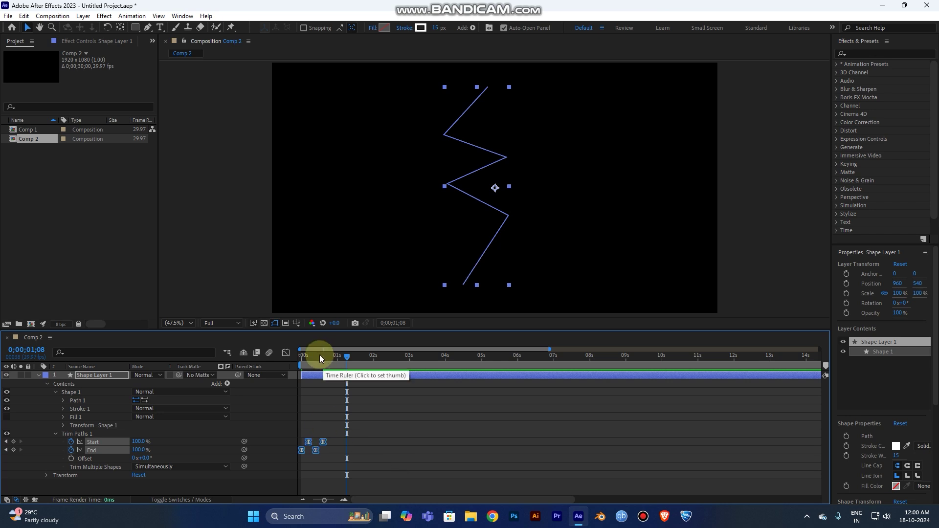
drag(315, 357, 295, 370)
key(space)
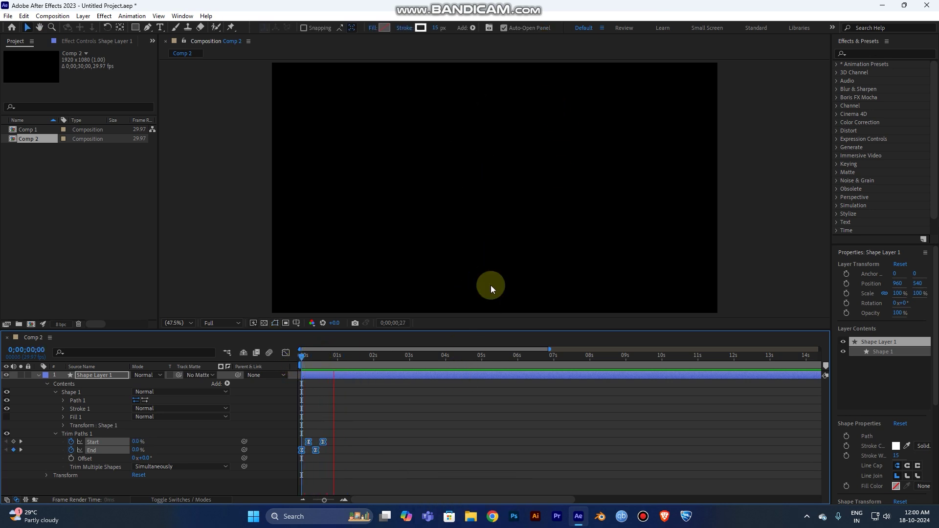
key(space)
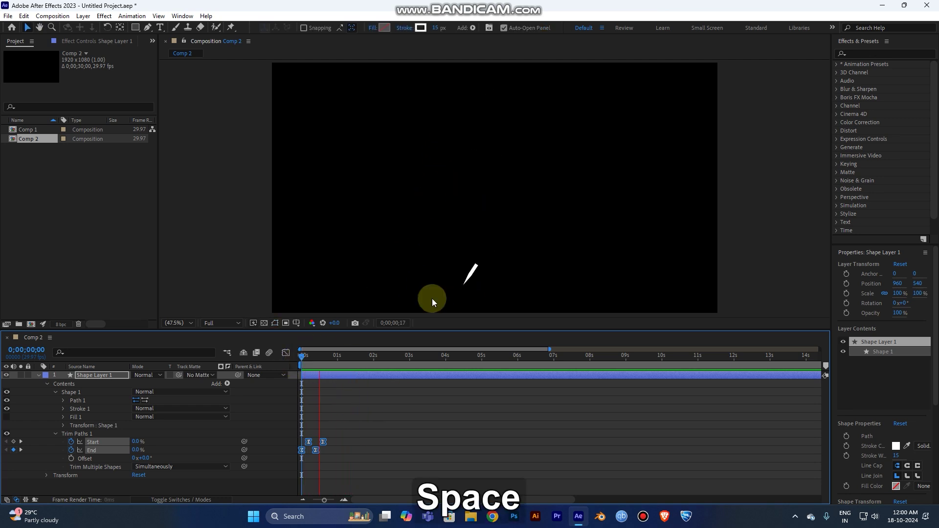
Step: Stretch the four Trim Paths keyframes proportionally so the last falls at about 0.7 seconds, and play the animation from the start
click(305, 356)
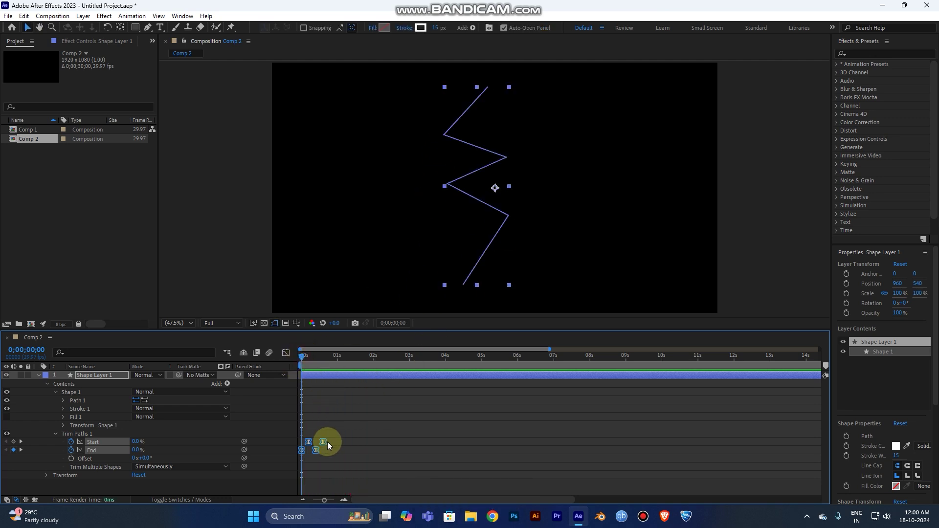
key(alt)
drag(324, 445, 328, 444)
key(space)
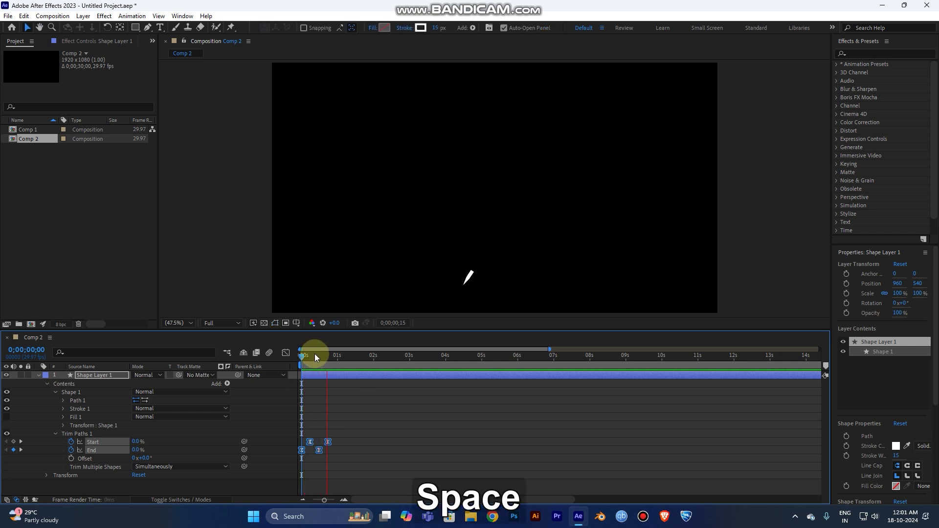
Step: Stretch the four Trim Paths keyframes proportionally so the last falls at about 0.8 seconds, and play the slower bolt repeatedly
key(alt)
drag(329, 444, 332, 444)
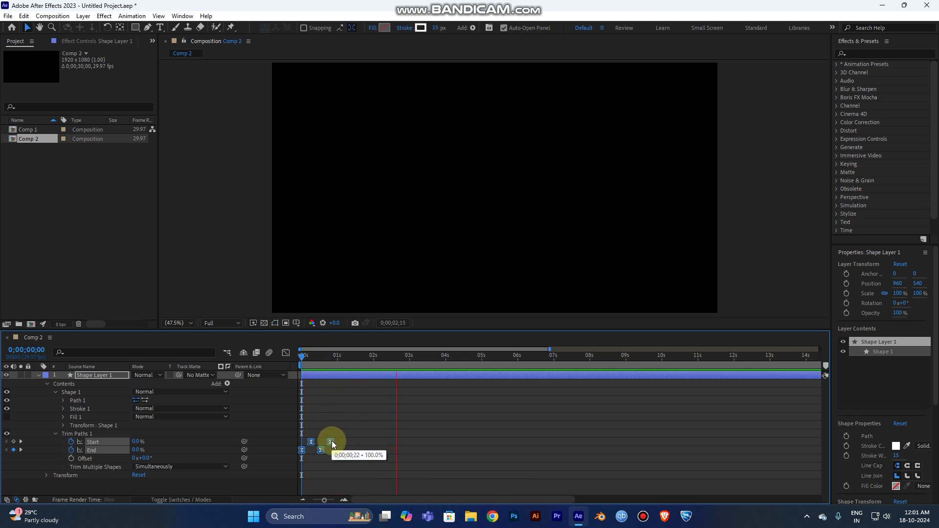
key(space)
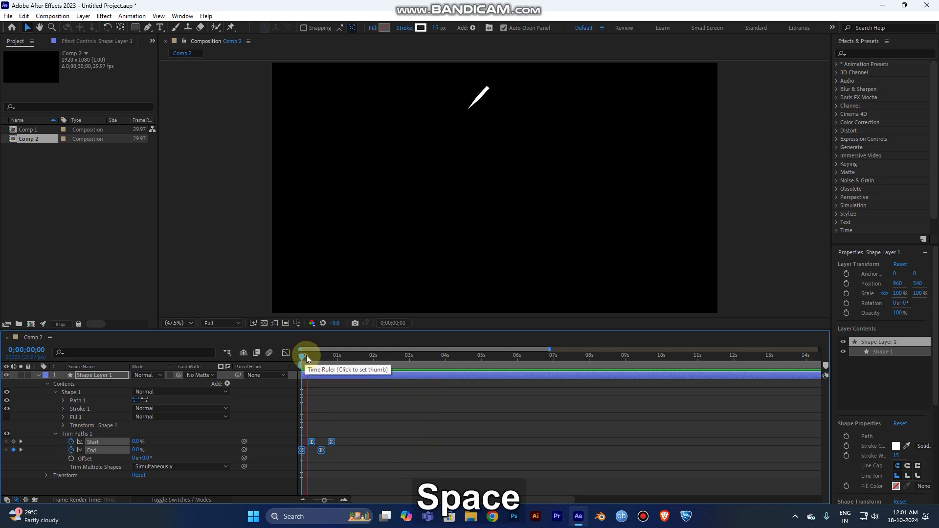
key(space)
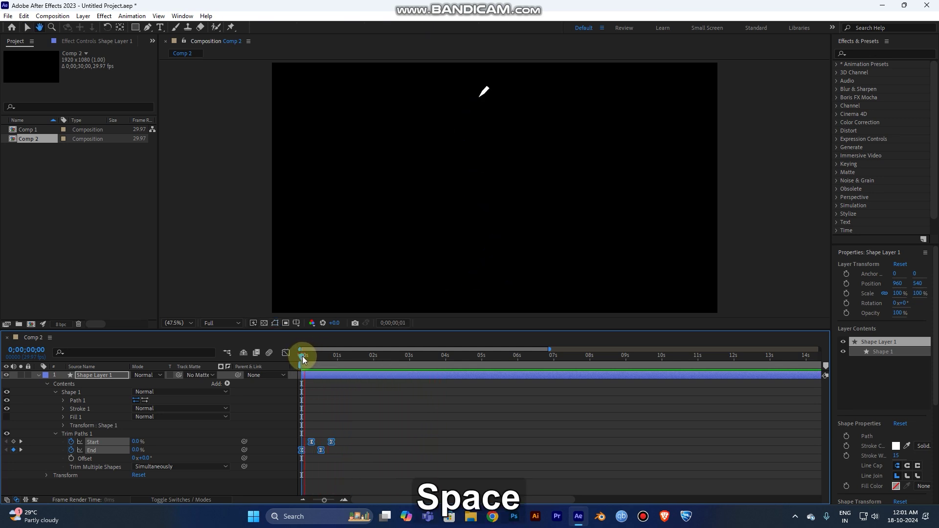
key(space)
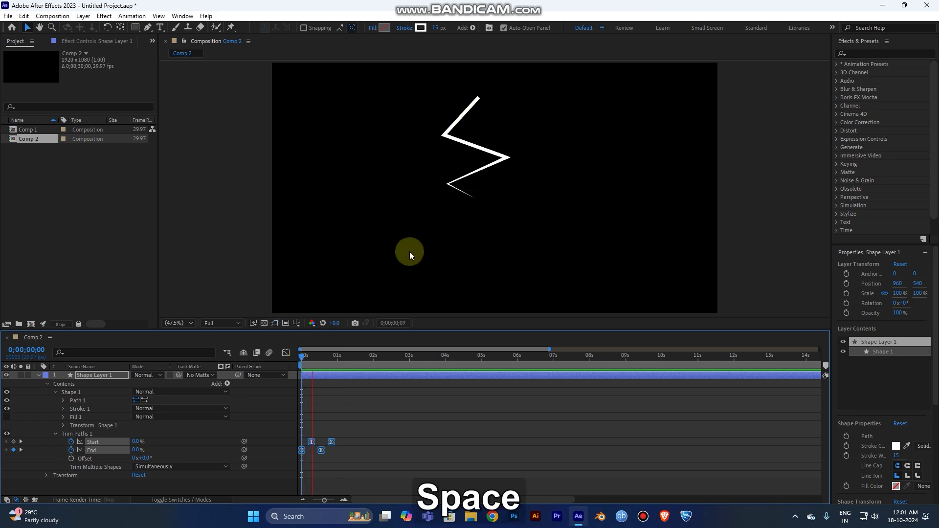
key(space)
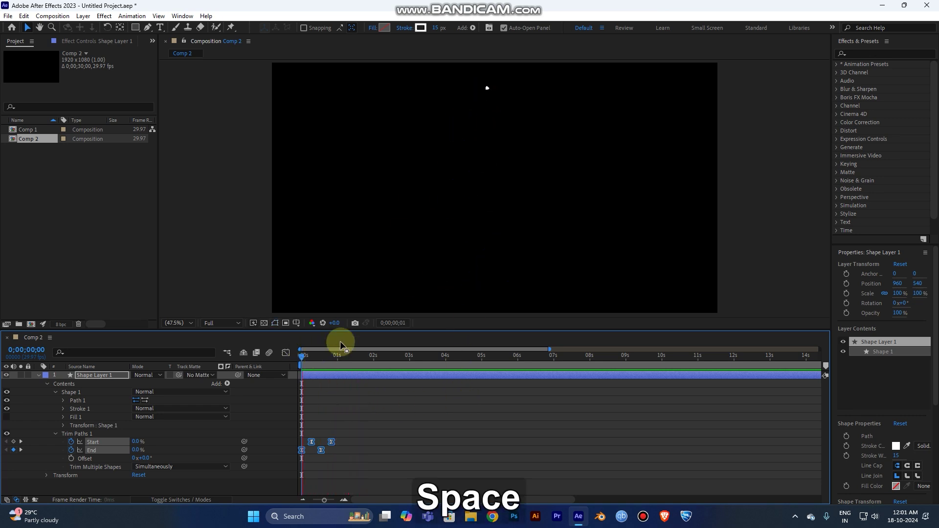
key(ctrl+s)
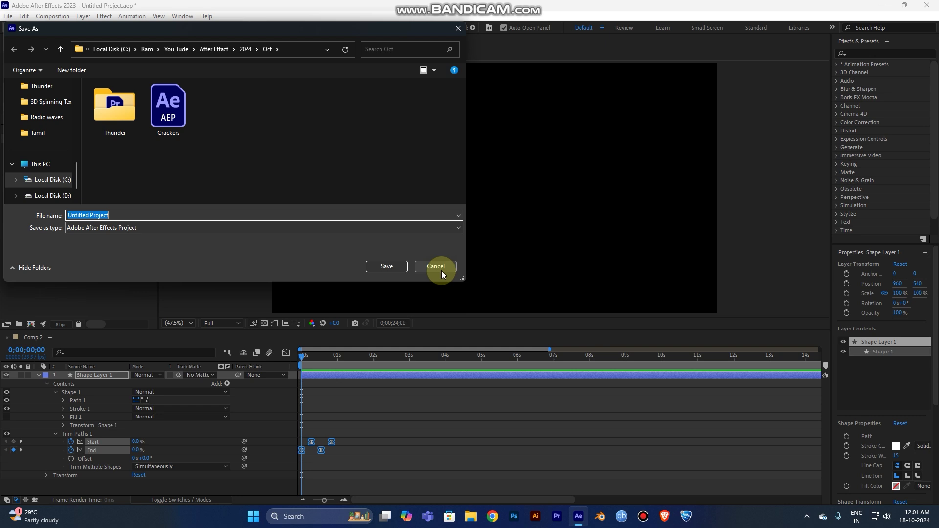
click(441, 271)
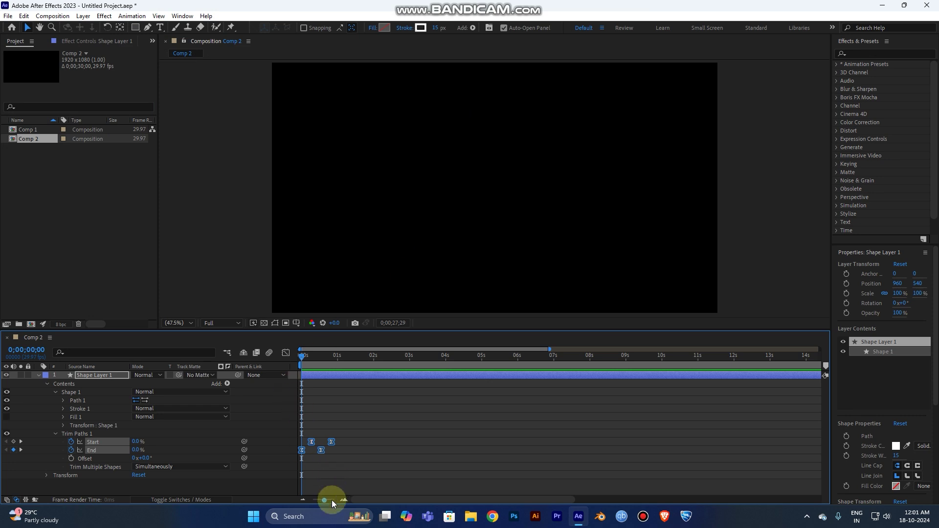
Step: Collapse the properties of Shape Layer 1 and replay the lightning bolt from the start of the timeline
mouse_move(322, 502)
mouse_down()
mouse_move(312, 503)
mouse_move(321, 501)
mouse_up()
key(space)
key(space)
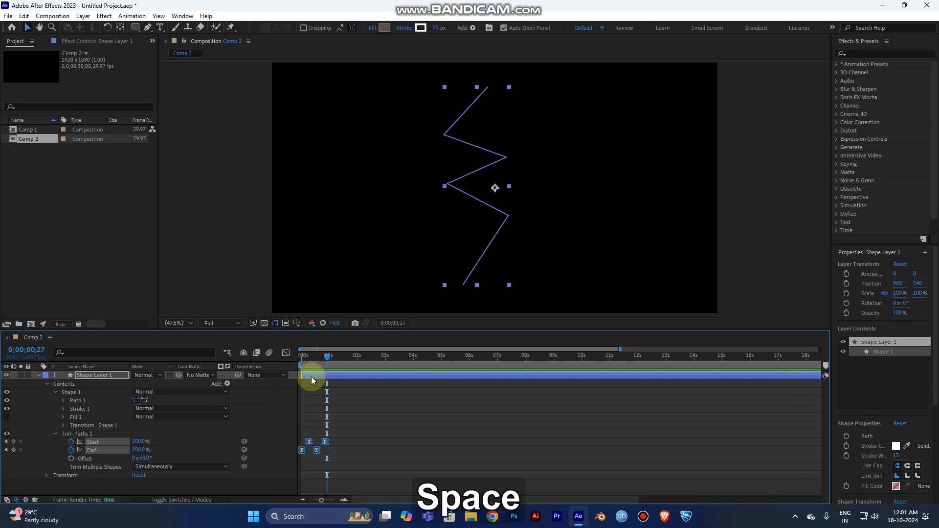
click(36, 377)
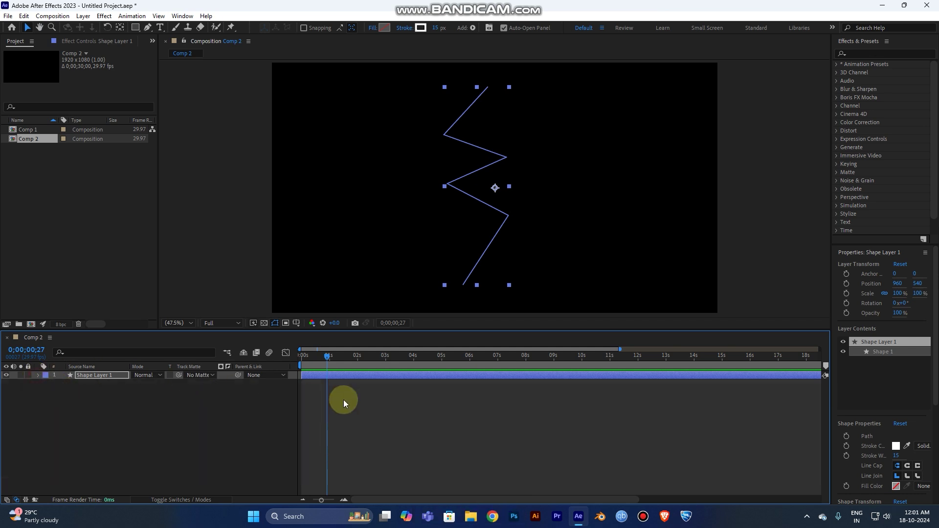
drag(332, 368, 302, 364)
key(space)
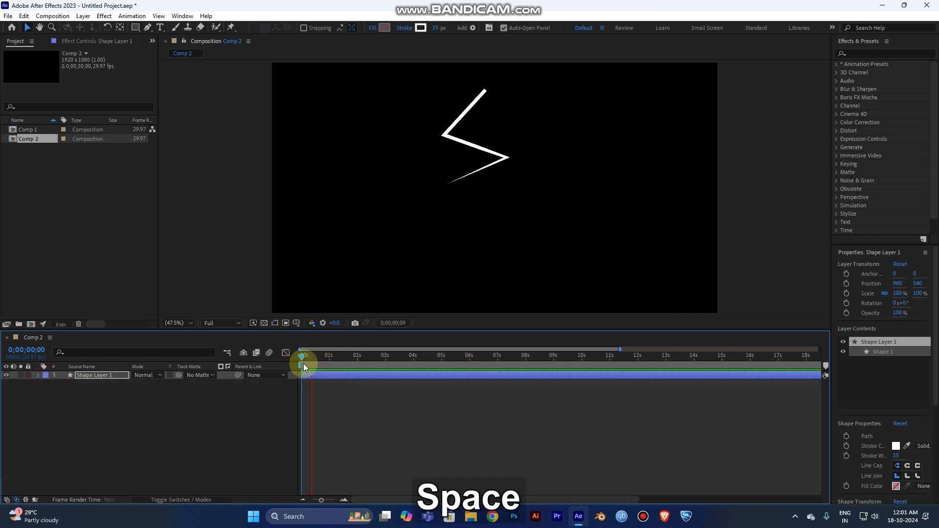
key(space)
Step: Preview the bolt from the start in an enlarged composition view and set the current time to 0;00;00;11
click(178, 323)
click(187, 332)
scroll(377, 222, down, 2)
scroll(378, 221, up, 2)
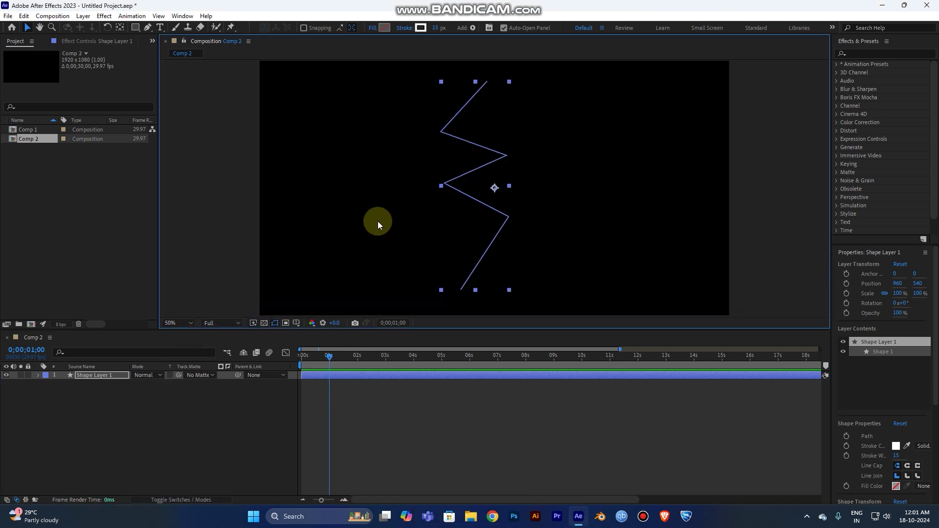
drag(327, 353, 300, 359)
key(space)
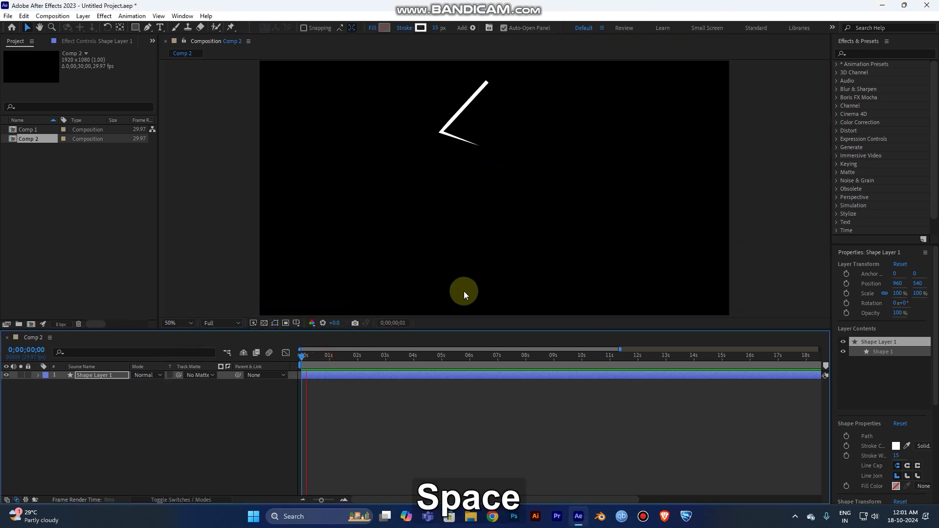
key(space)
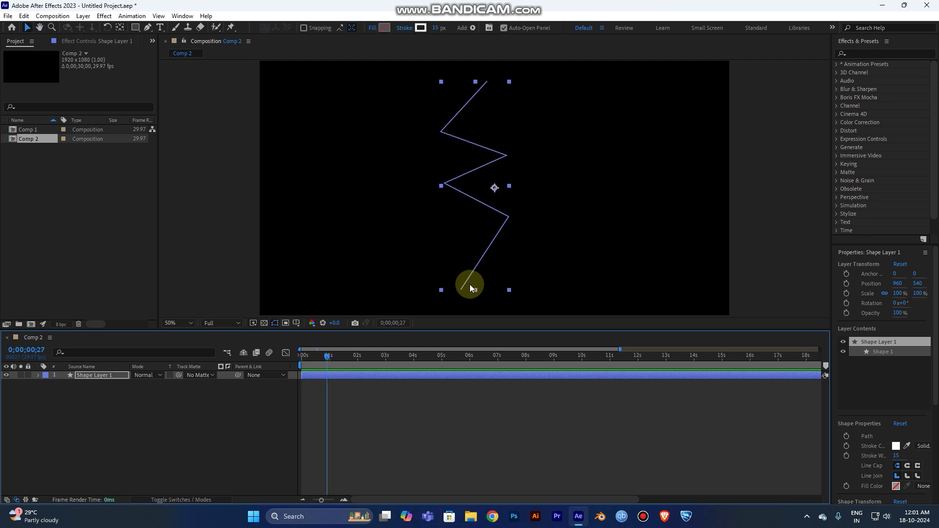
drag(321, 360, 313, 363)
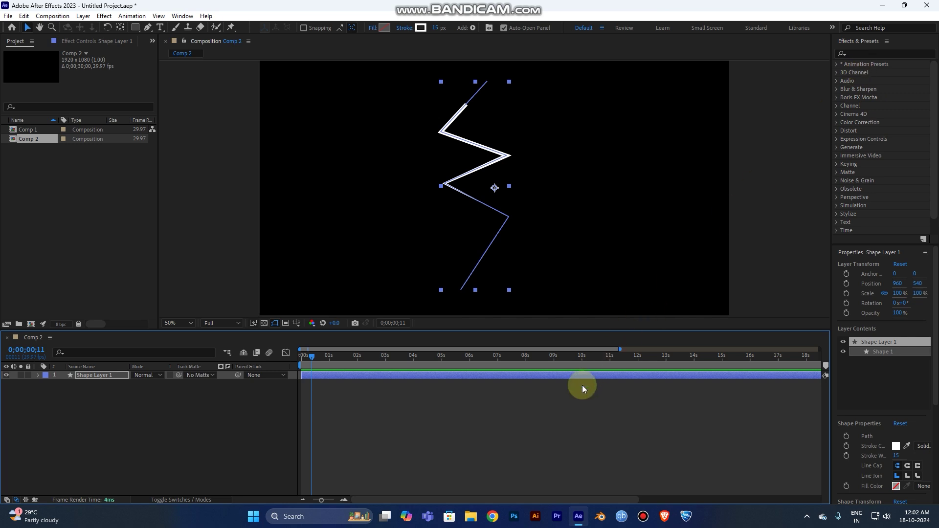
Step: Find the Turbulent Displace effect by searching for "turb" and apply it to Shape Layer 1
click(854, 53)
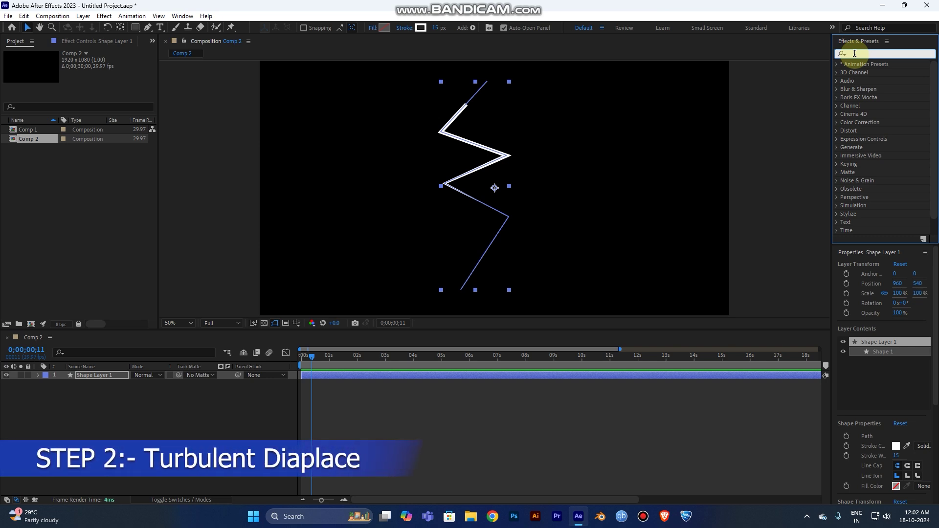
text(tu)
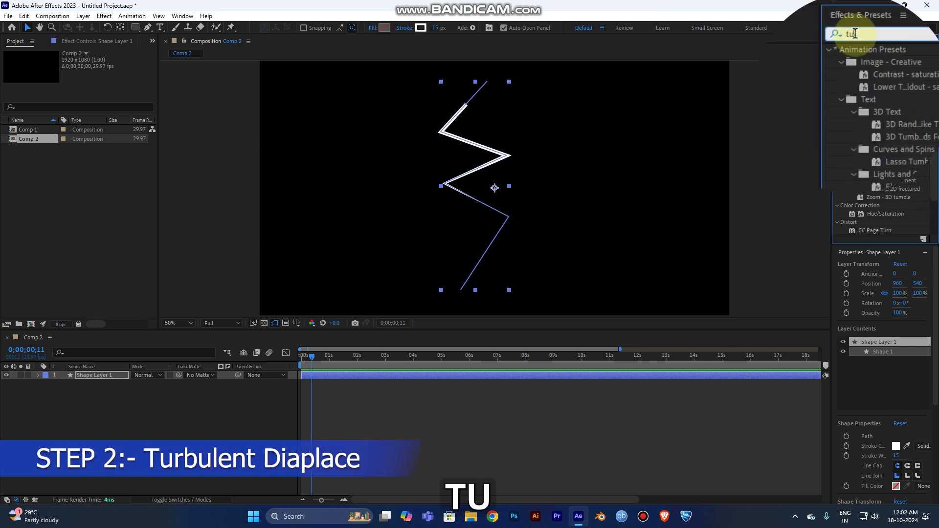
text(rb)
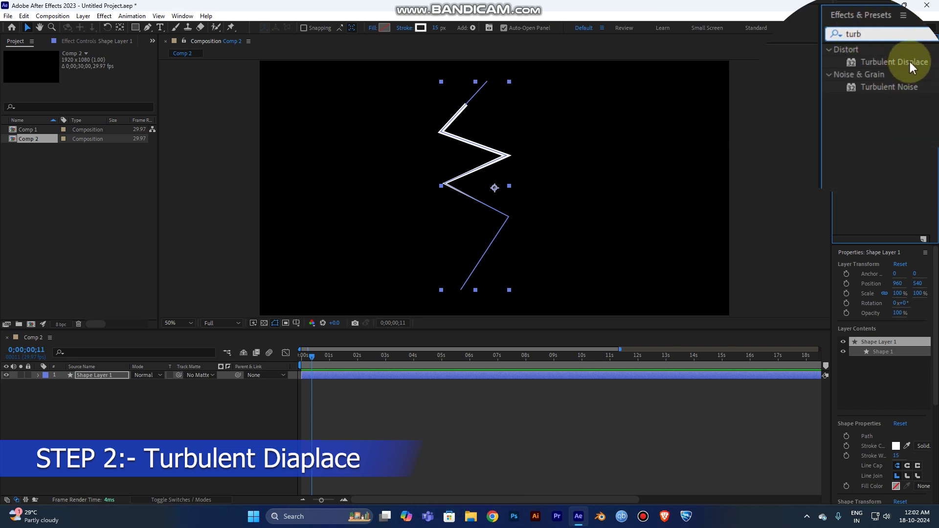
drag(910, 62, 549, 377)
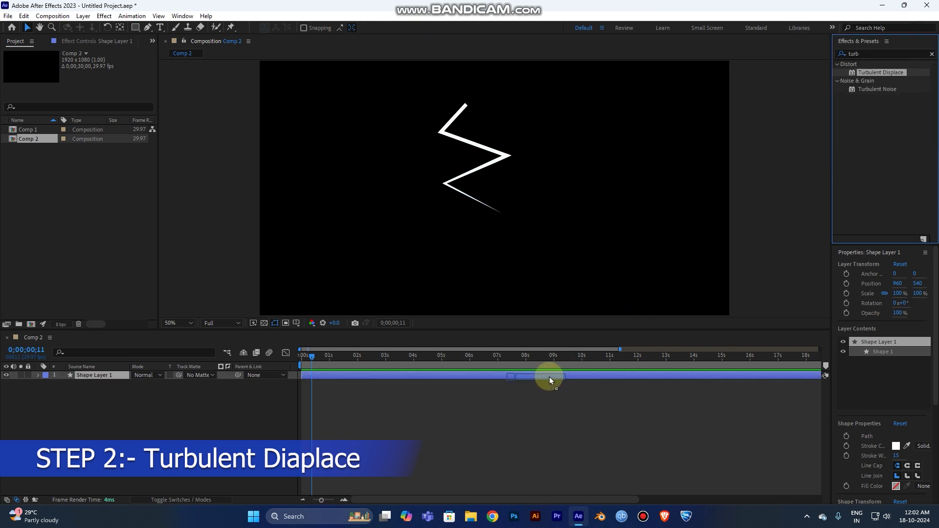
drag(550, 377, 550, 377)
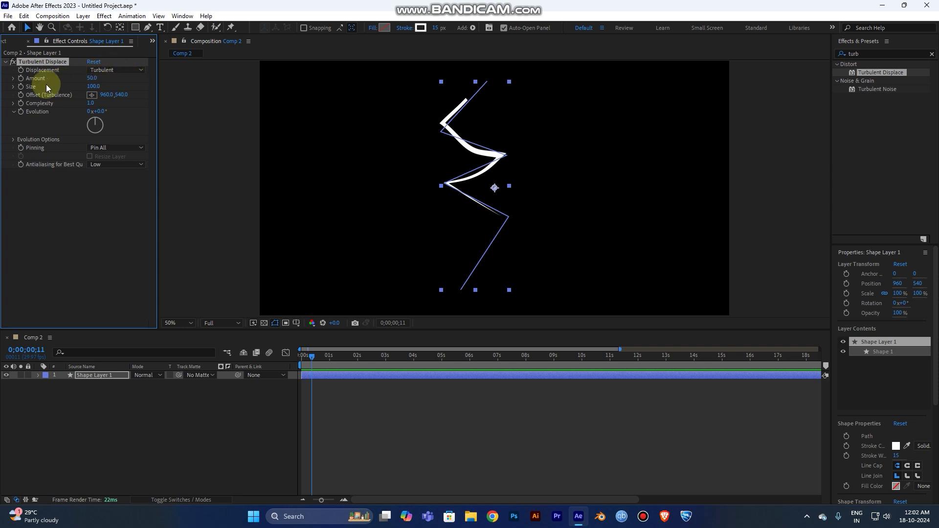
Step: Set the Turbulent Displace Amount to 130 and Size to 13 to roughen the zigzag bolt
drag(92, 78, 102, 80)
click(102, 79)
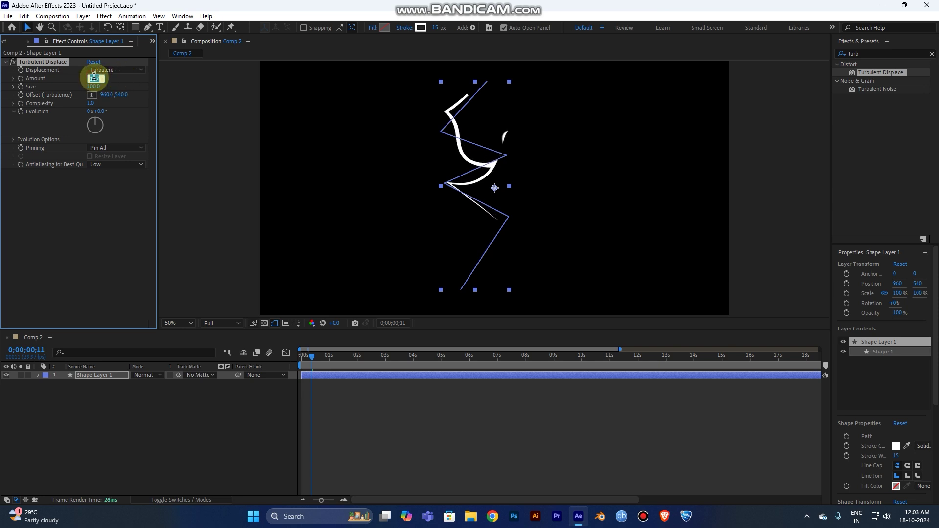
text(130)
key(Return)
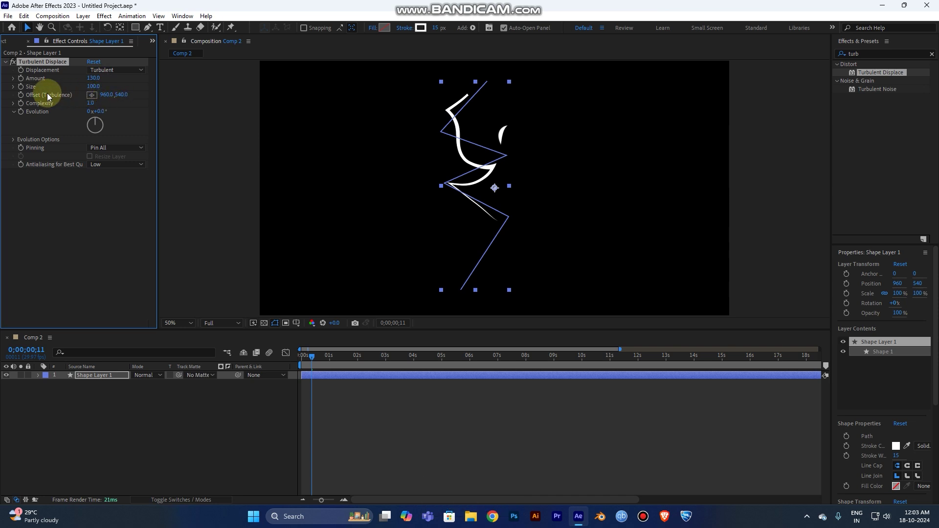
mouse_move(91, 87)
mouse_down()
mouse_move(55, 93)
mouse_move(89, 87)
mouse_up()
click(90, 85)
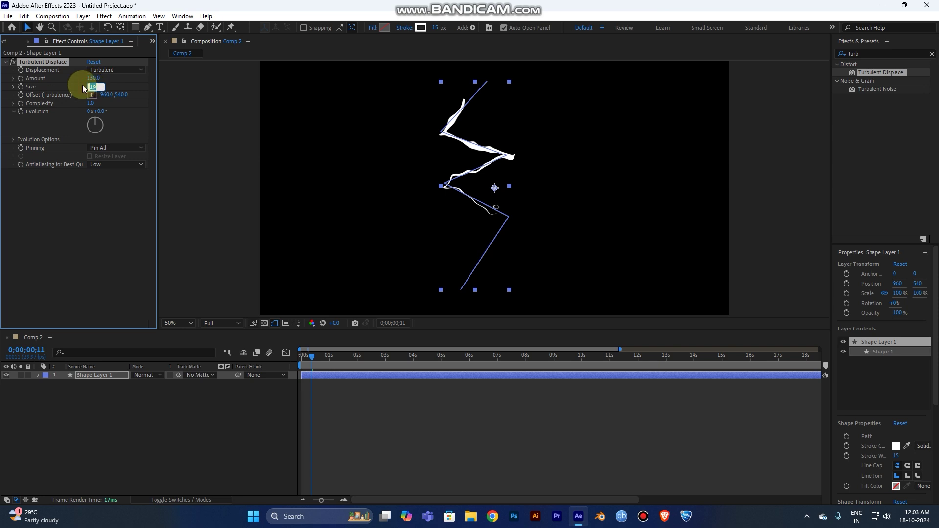
text(13)
key(Return)
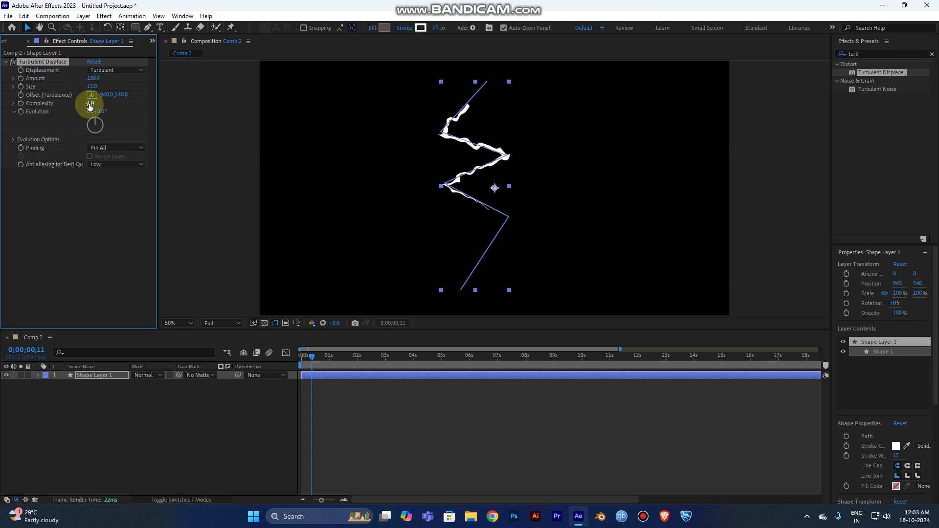
Step: Try a Turbulent Displace Complexity of 3.2 while examining the bolt's edges up close
drag(91, 103, 167, 105)
scroll(480, 142, up, 2)
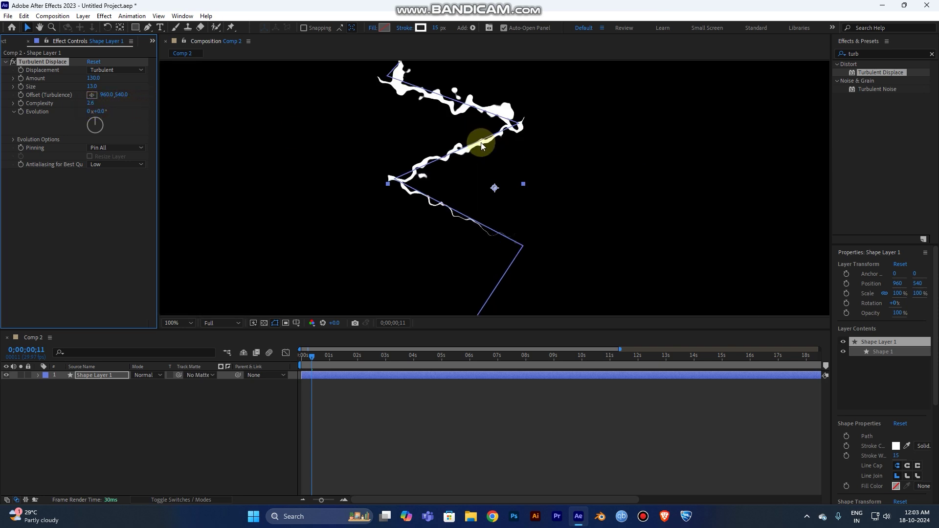
key(space)
mouse_move(86, 104)
mouse_down()
mouse_move(189, 98)
mouse_move(92, 111)
mouse_up()
click(90, 103)
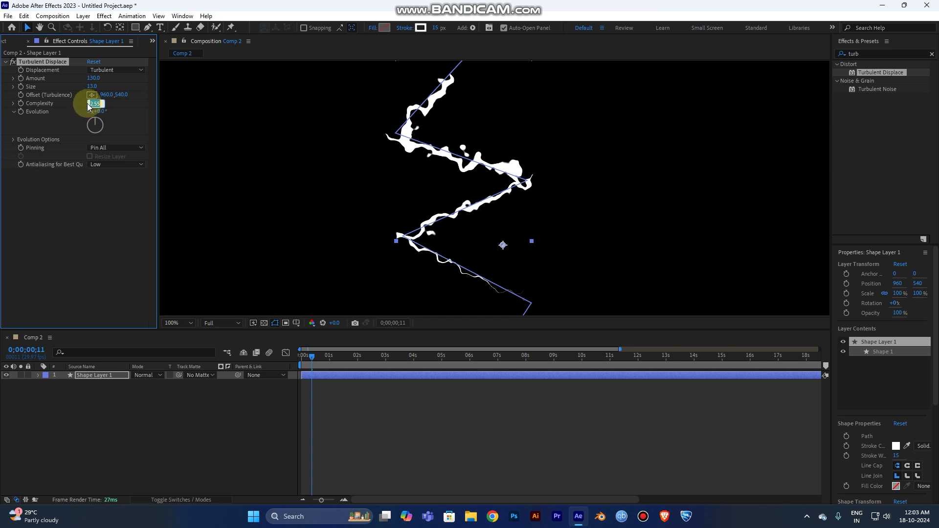
text(3.2)
key(Return)
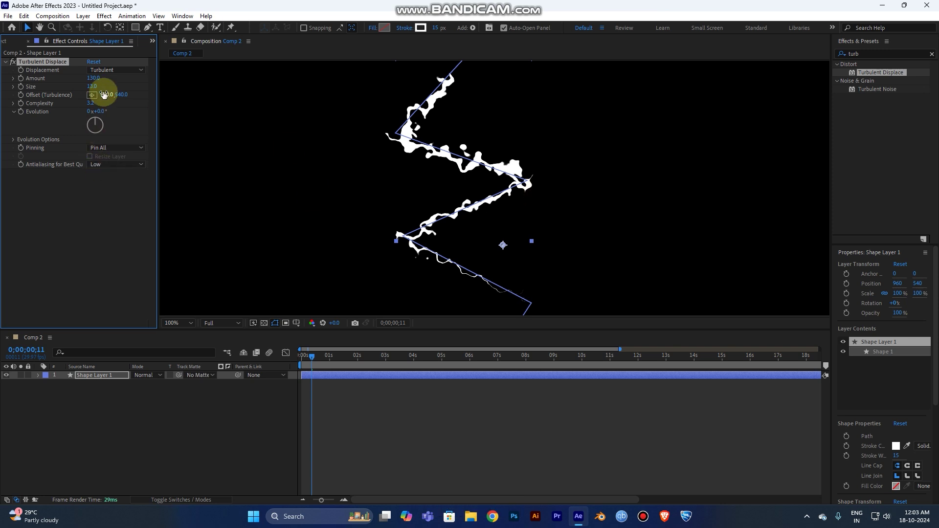
Step: Set the Turbulent Displace Complexity to 2.6 and view the whole composition again
click(90, 105)
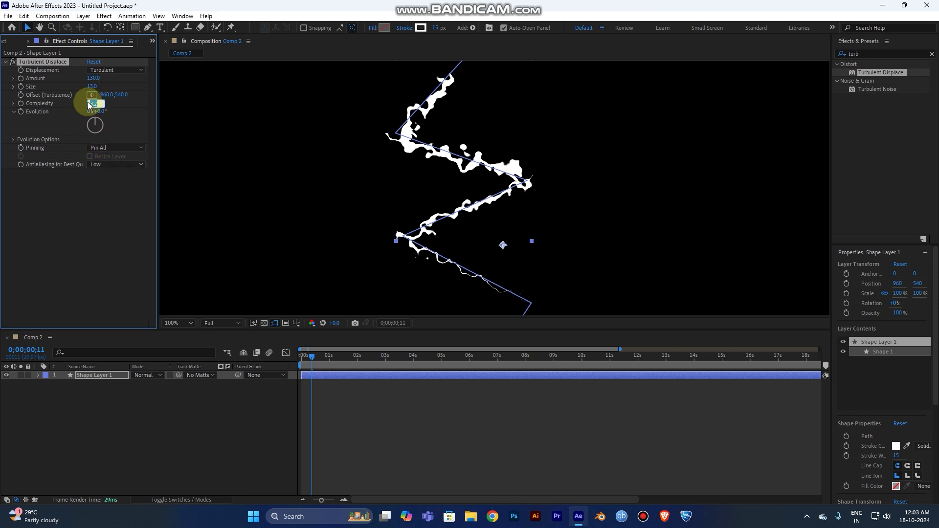
text(2)
key(Return)
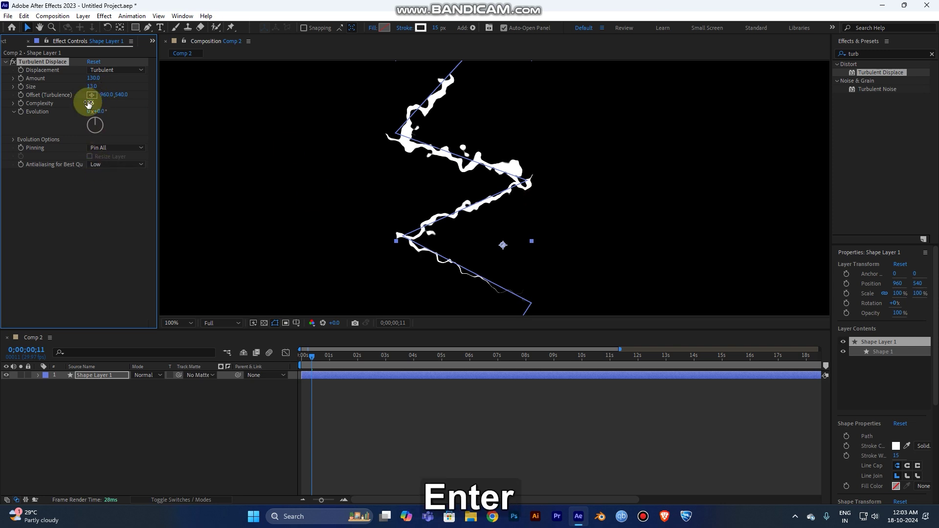
key(comma)
key(comma)
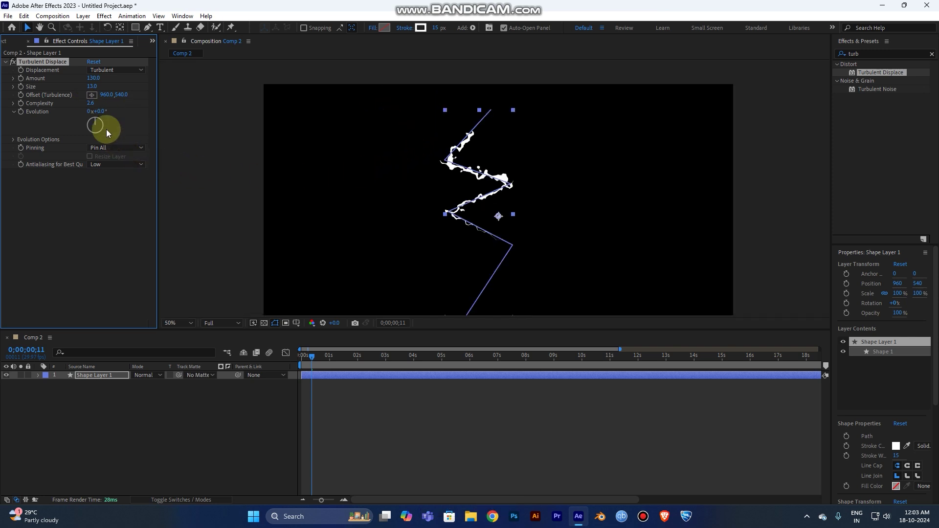
Step: Set the Turbulent Displace Evolution angle to 90 degrees
click(101, 111)
mouse_move(101, 111)
mouse_down()
mouse_move(161, 101)
mouse_move(100, 110)
mouse_up()
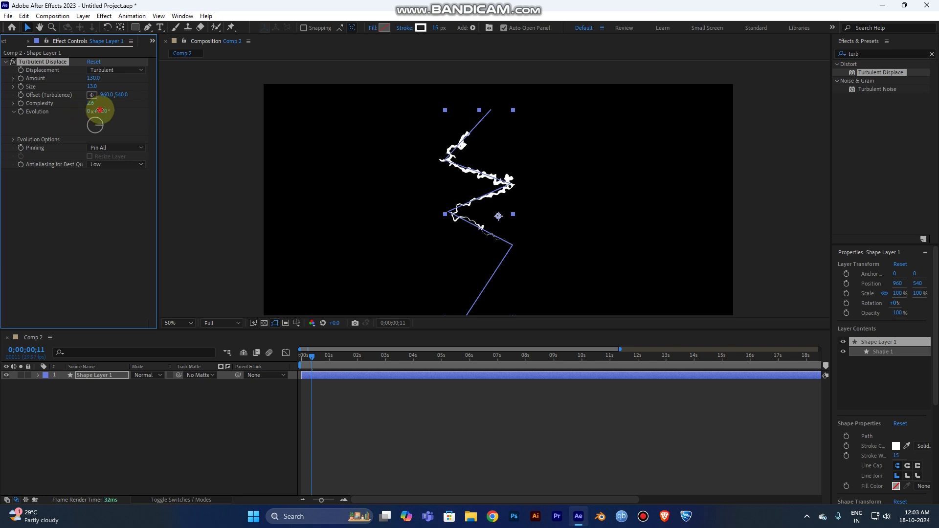
text(90)
key(Return)
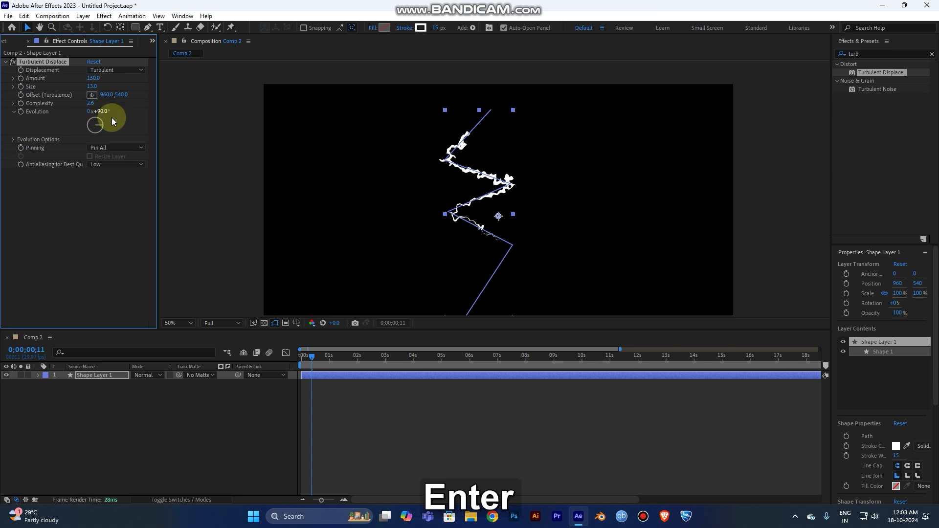
Step: Play and scrub the displaced bolt to check its motion, fit the composition in view, and return to the first frame
scroll(485, 207, down, 2)
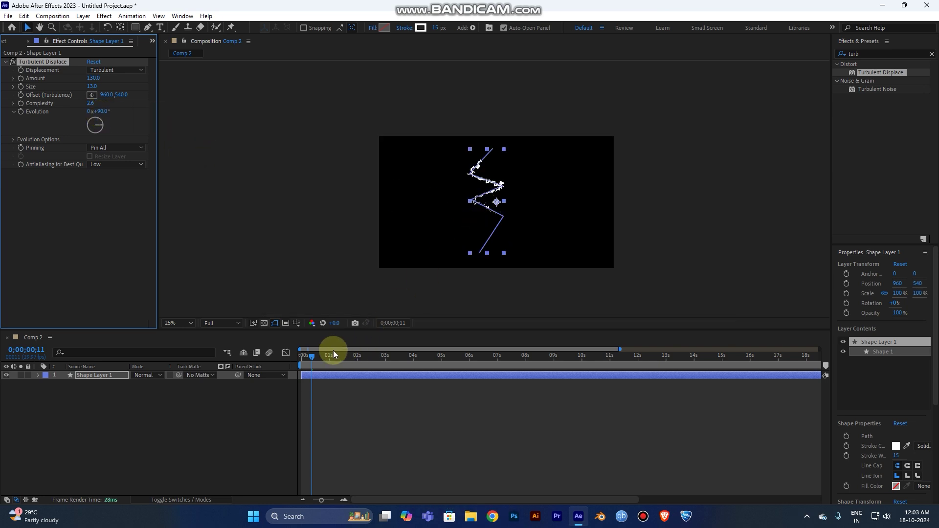
drag(311, 356, 300, 357)
key(space)
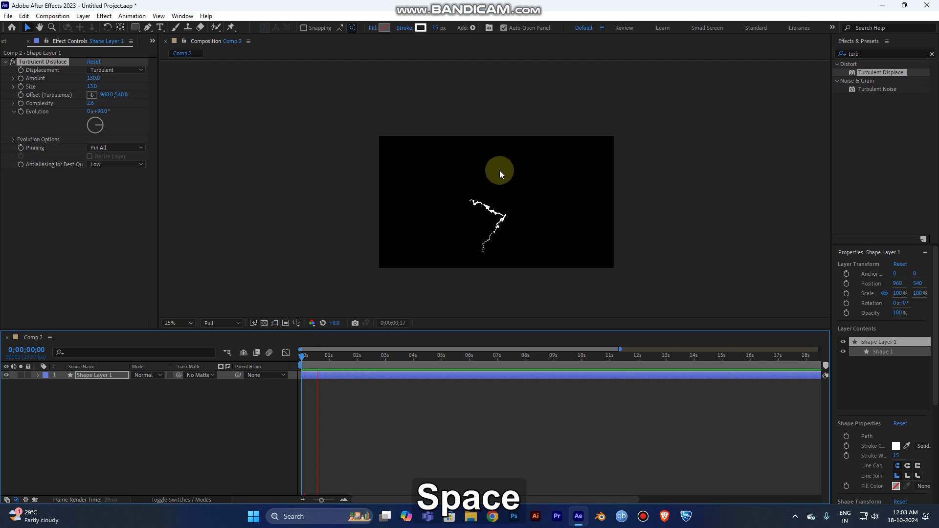
drag(306, 354, 320, 353)
scroll(467, 248, up, 2)
scroll(469, 244, down, 2)
click(190, 324)
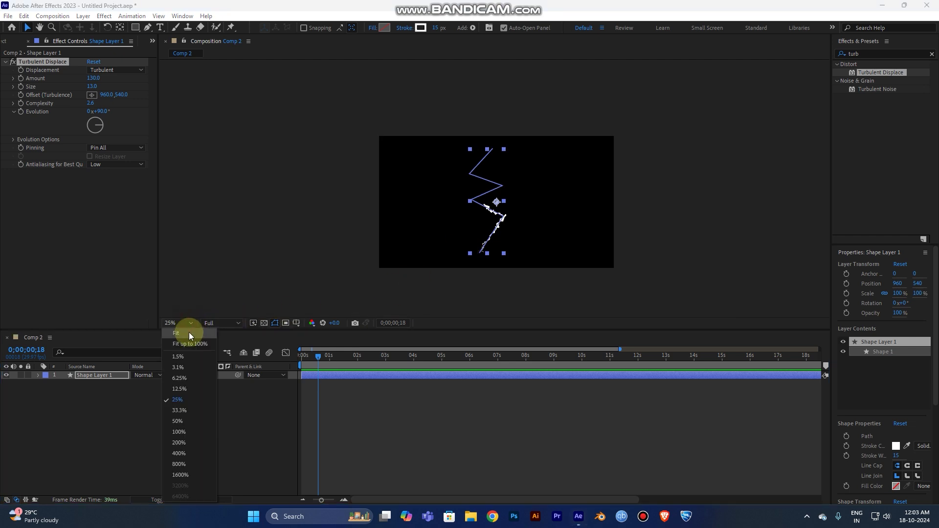
click(189, 337)
drag(317, 352, 295, 363)
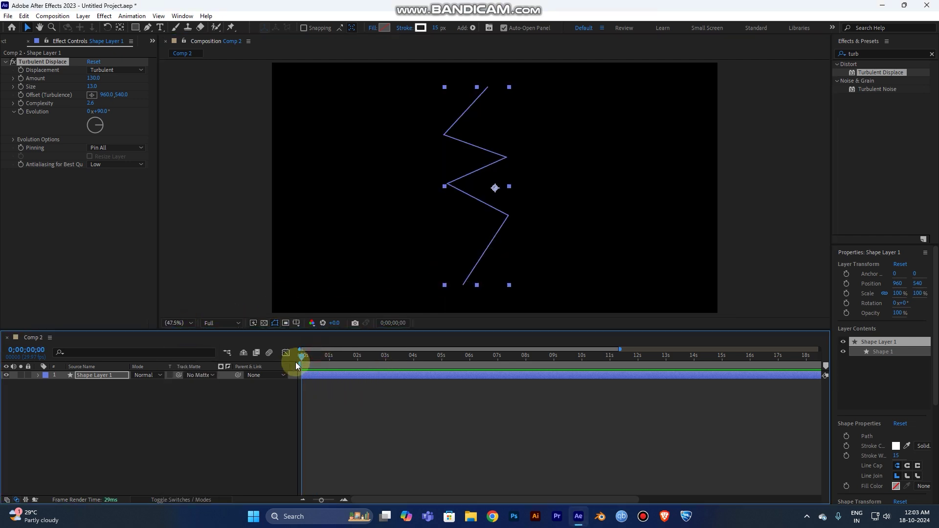
Step: Play and scrub through the first frames of the displaced bolt to check its thickness and motion
key(space)
key(space)
key(space)
key(space)
key(space)
mouse_move(313, 357)
mouse_down()
mouse_move(304, 357)
mouse_move(330, 357)
mouse_move(317, 356)
mouse_up()
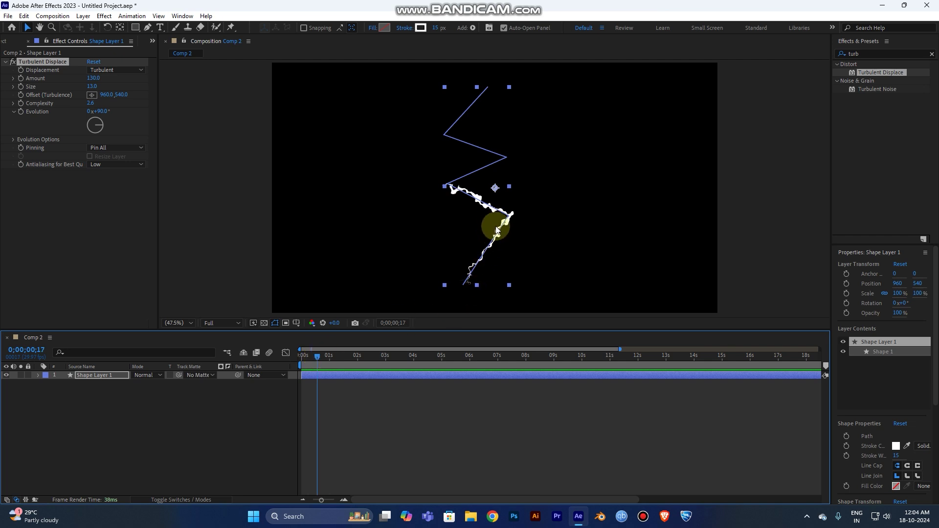
mouse_move(320, 356)
mouse_down()
mouse_move(296, 362)
mouse_move(347, 355)
mouse_move(311, 357)
mouse_up()
key(space)
Step: Set the zigzag shape's stroke width to 10 px
click(456, 108)
drag(436, 27, 433, 30)
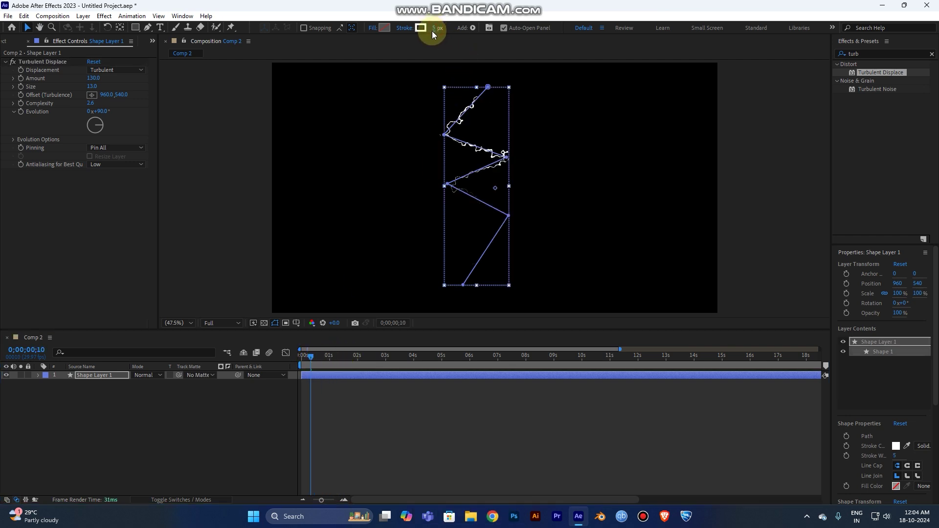
click(433, 28)
text(10)
key(Return)
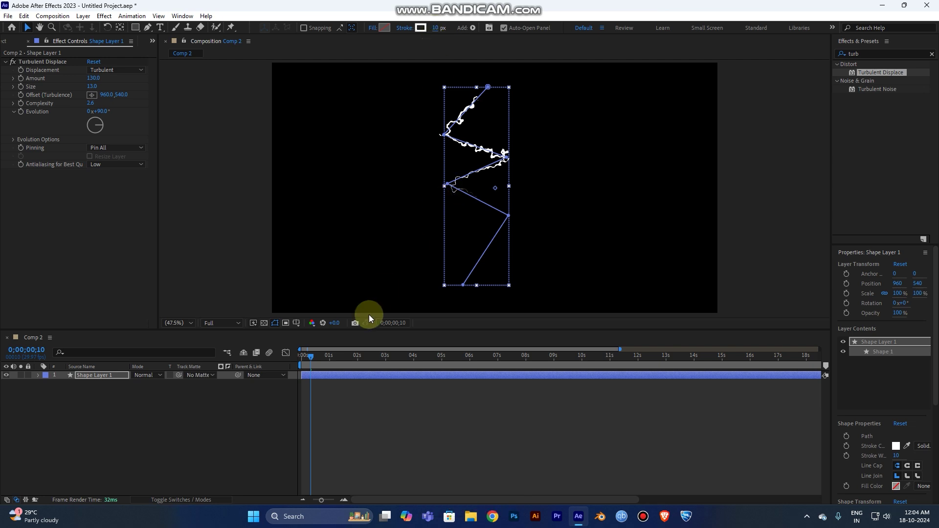
Step: Set the Turbulent Displace Size to 10
mouse_move(93, 86)
mouse_down()
mouse_move(105, 86)
mouse_move(83, 87)
mouse_move(92, 88)
mouse_up()
click(90, 86)
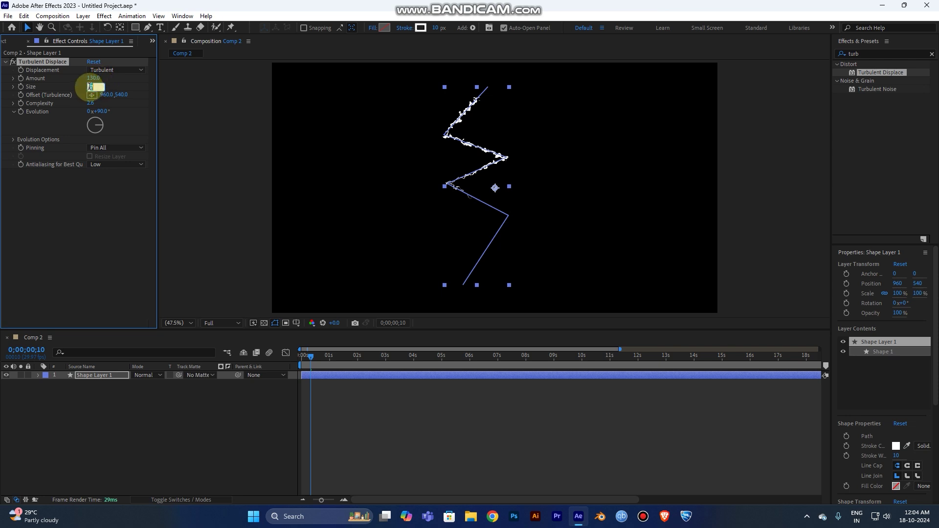
text(10)
key(Return)
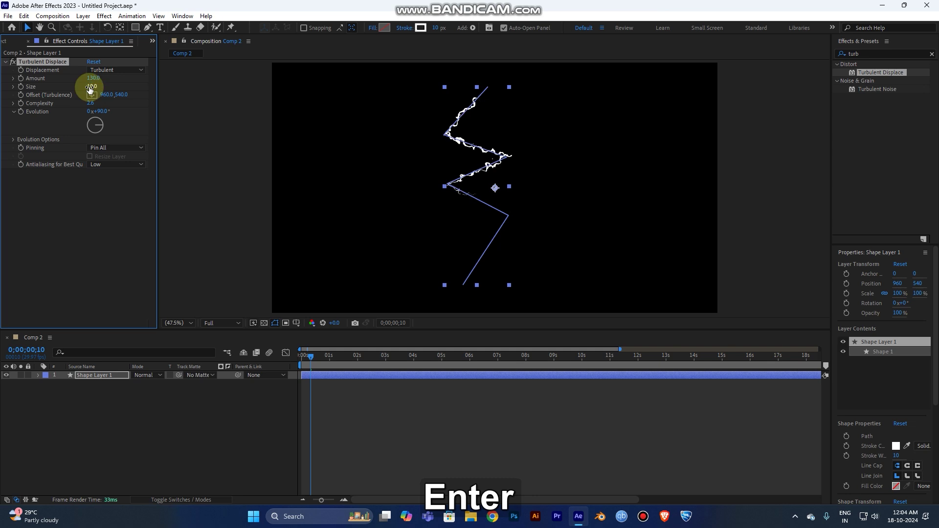
Step: Set the Turbulent Displace Amount to 118 and its Complexity to 2.7
mouse_move(91, 77)
mouse_down()
mouse_move(126, 78)
mouse_move(93, 84)
mouse_up()
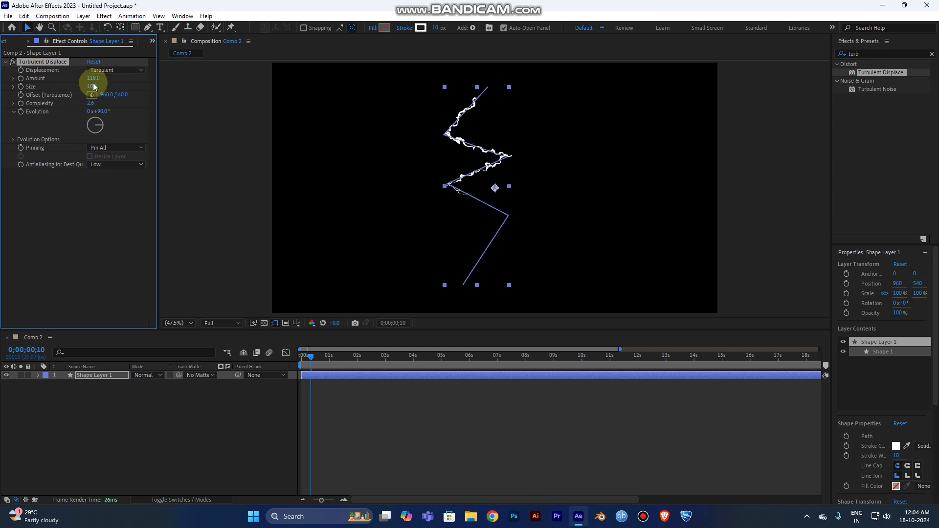
drag(90, 103, 84, 107)
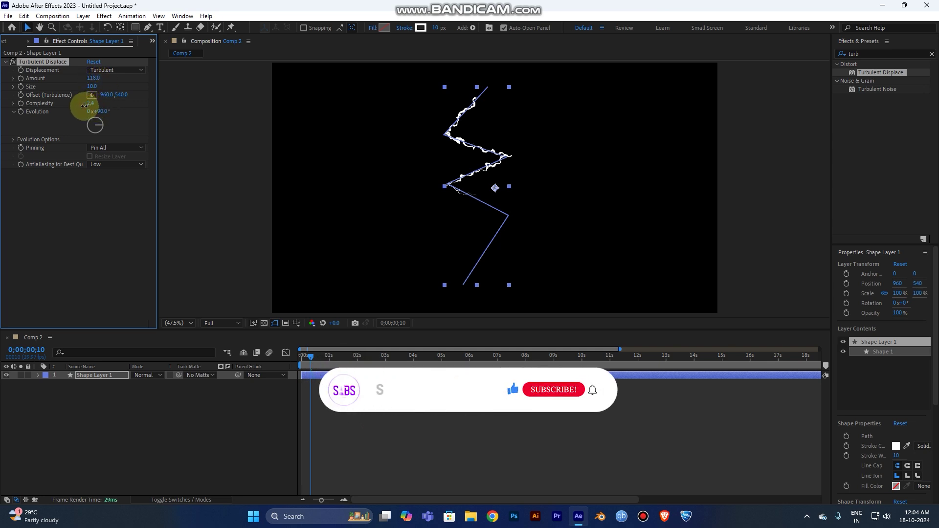
drag(83, 105, 110, 115)
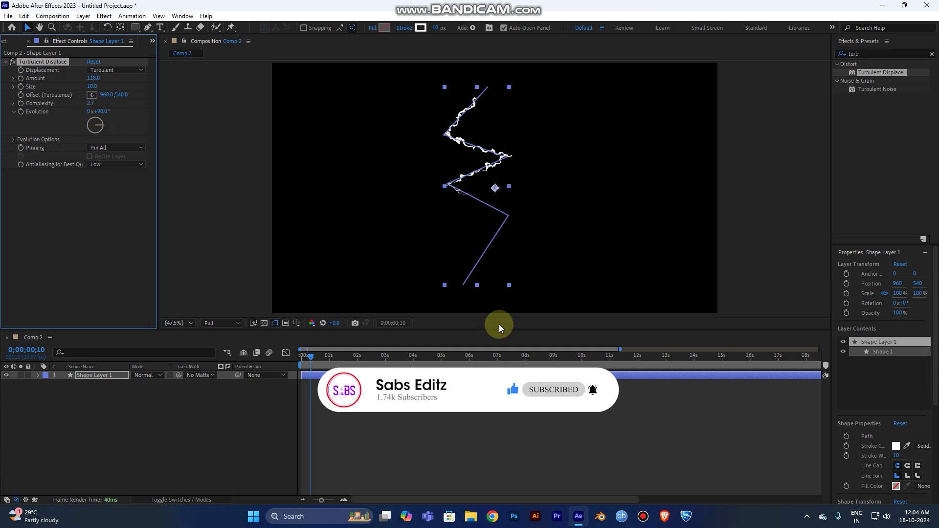
Step: Play the thinner bolt's animation repeatedly from the first frame and stop while the bolt is on screen
drag(309, 357, 301, 356)
key(space)
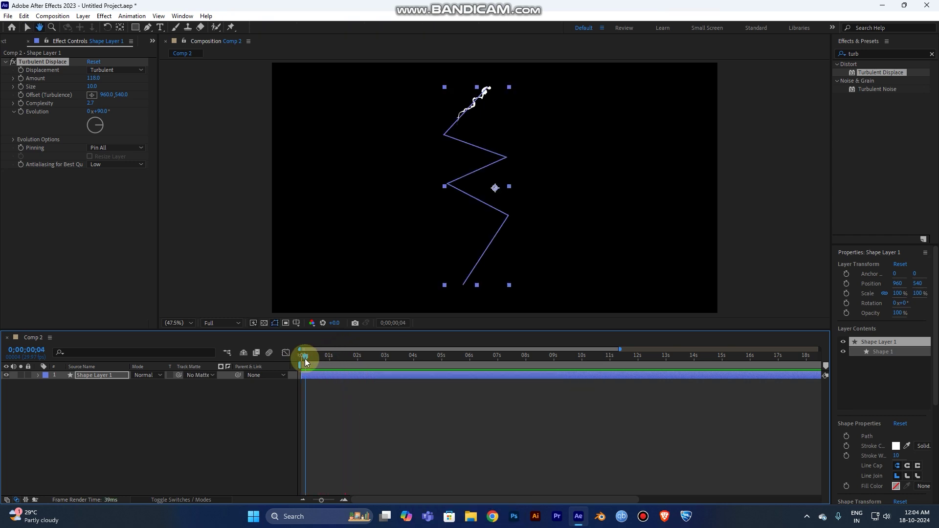
key(space)
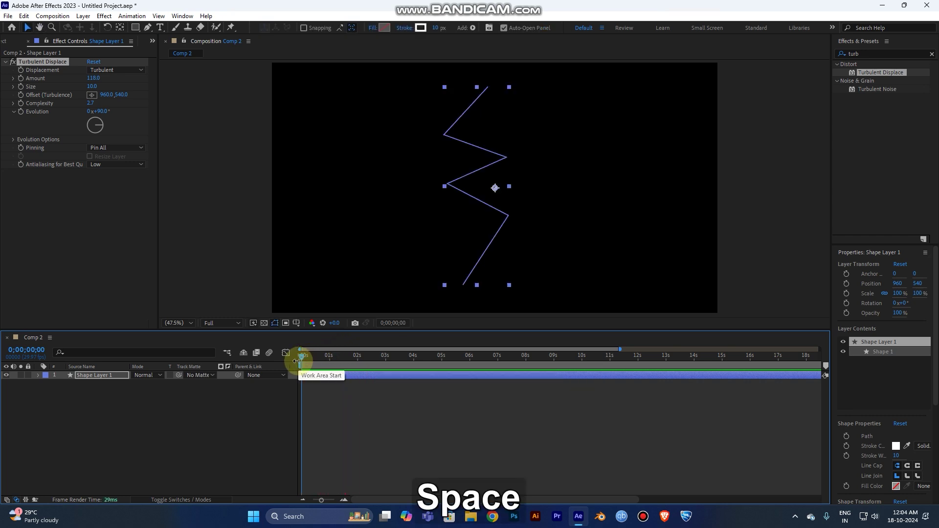
key(space)
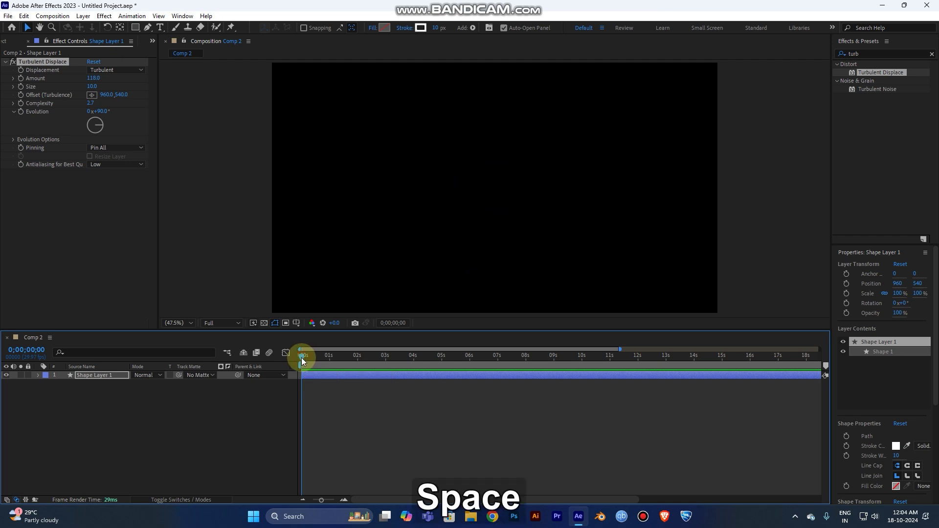
key(space)
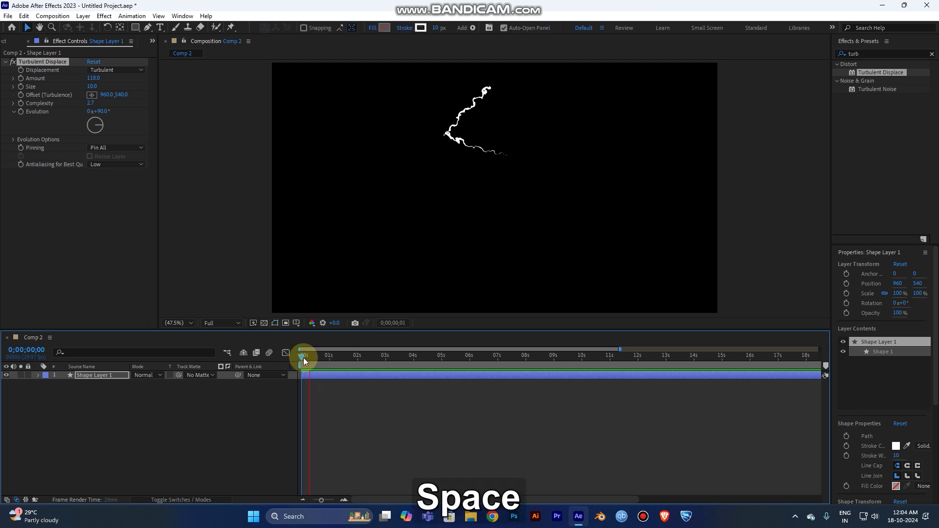
click(304, 357)
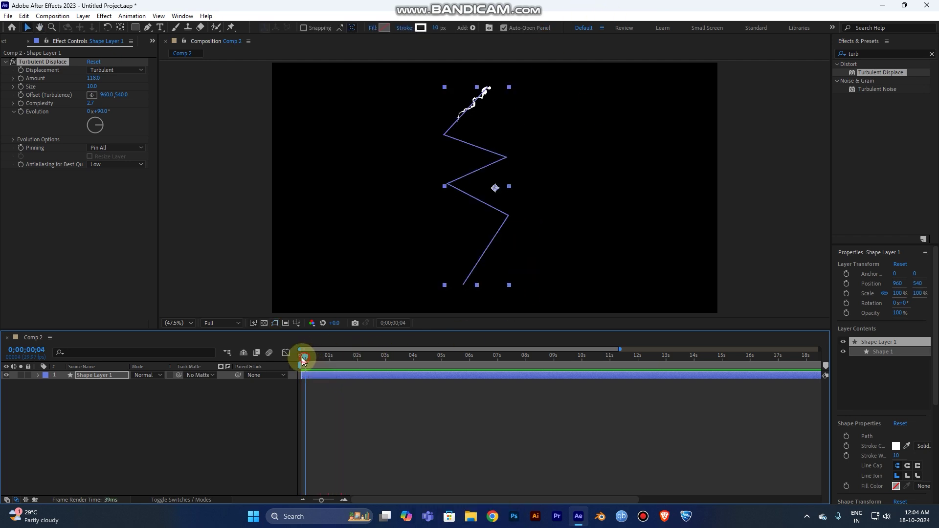
key(space)
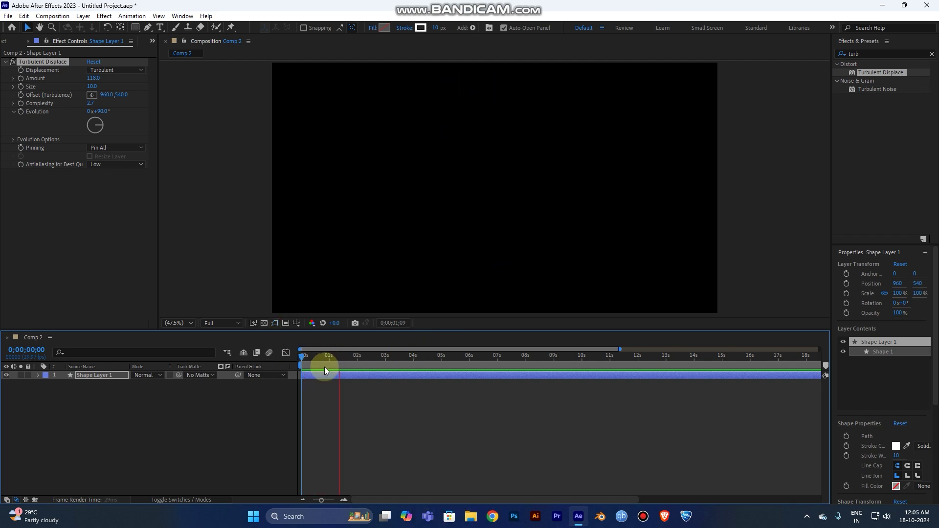
key(space)
key(space)
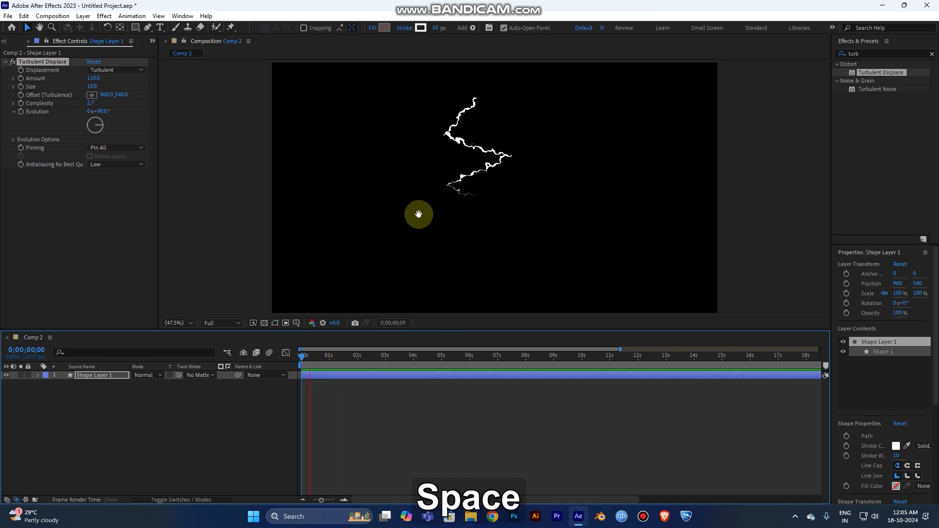
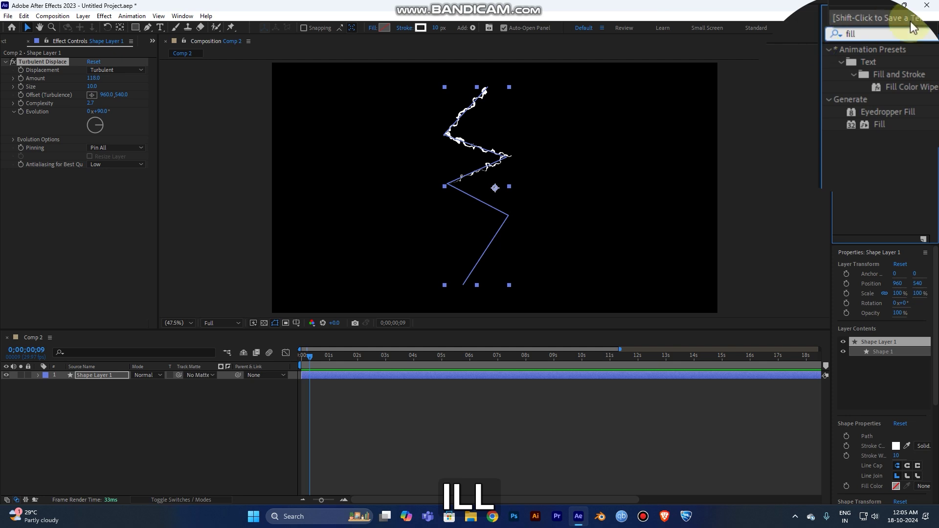
Step: Apply the Fill effect to Shape Layer 1 and set its color to light cyan 67EEFE
drag(870, 115, 535, 378)
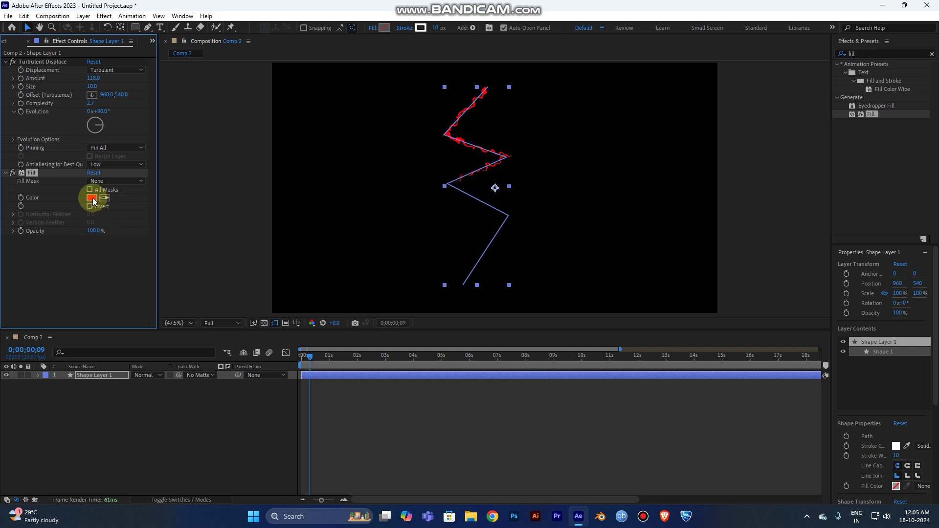
click(92, 198)
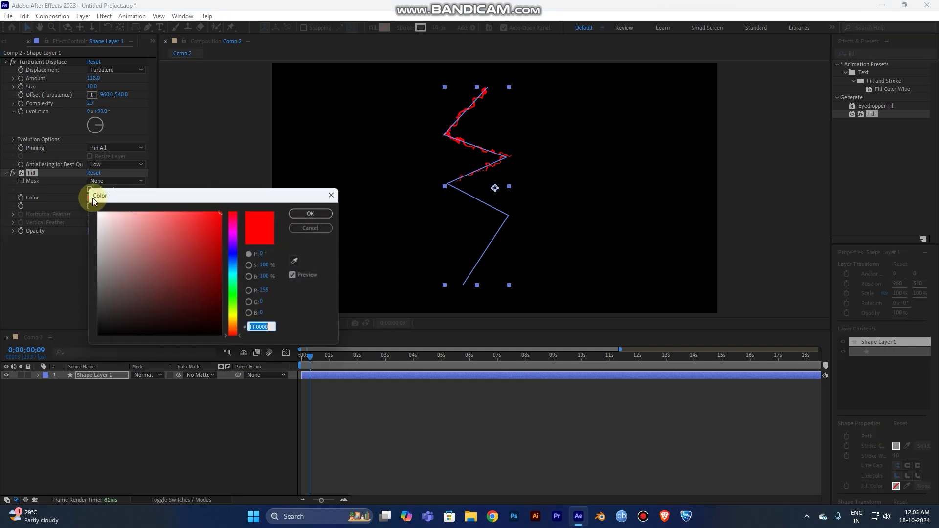
click(332, 196)
click(93, 197)
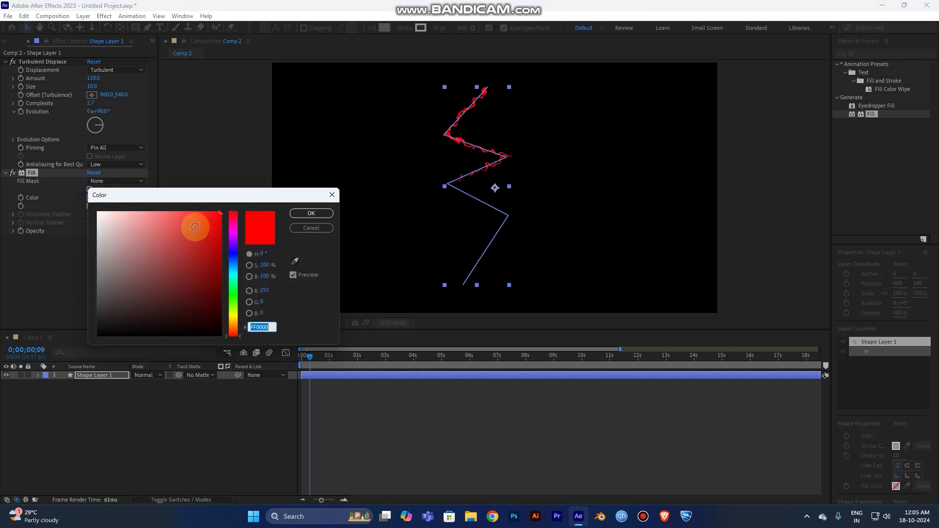
drag(196, 226, 215, 267)
click(234, 267)
mouse_move(195, 237)
mouse_down()
mouse_move(148, 203)
mouse_move(165, 214)
mouse_up()
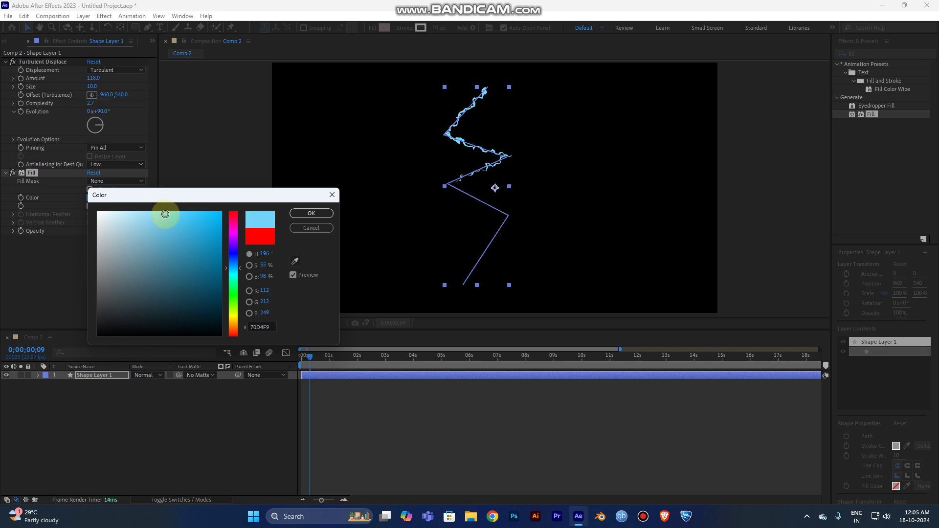
click(234, 275)
drag(235, 278, 235, 272)
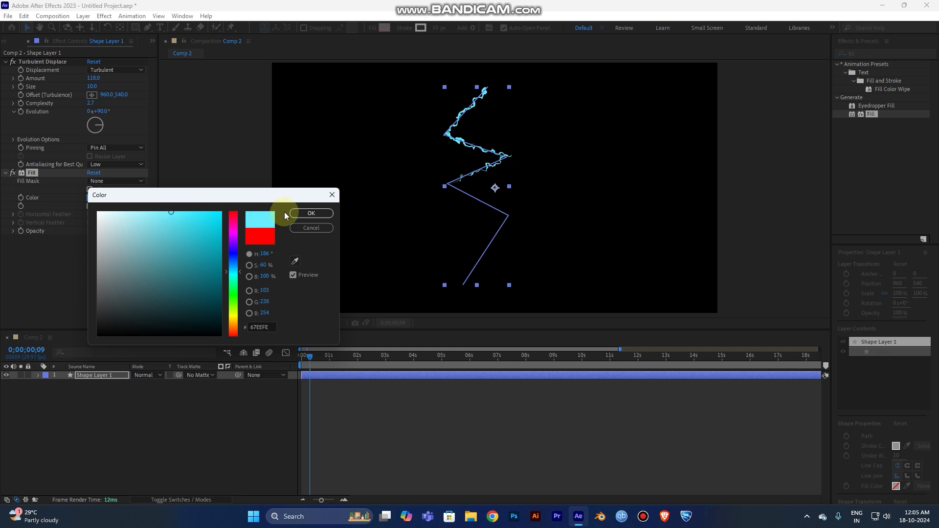
click(312, 213)
Step: Examine the cyan bolt's edges up close and play its animation from the first frame
scroll(514, 139, up, 3)
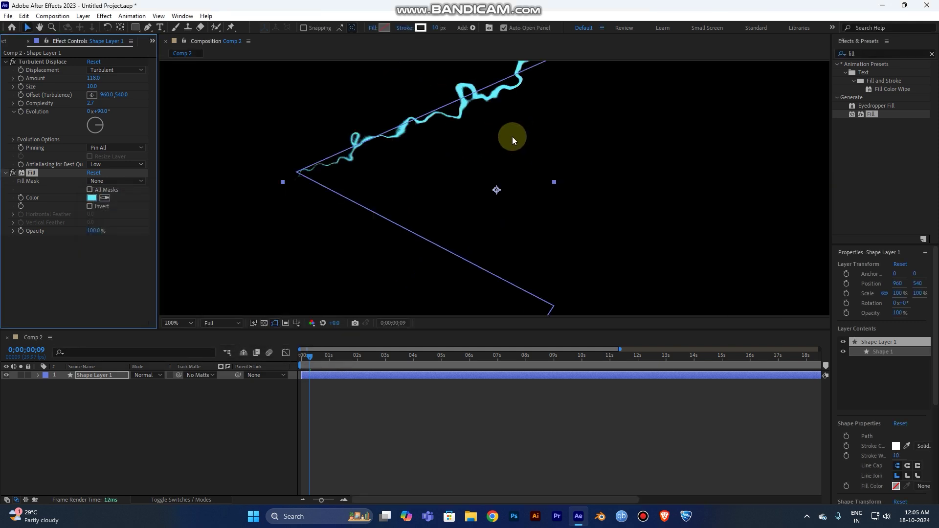
drag(513, 141, 493, 225)
scroll(498, 188, down, 2)
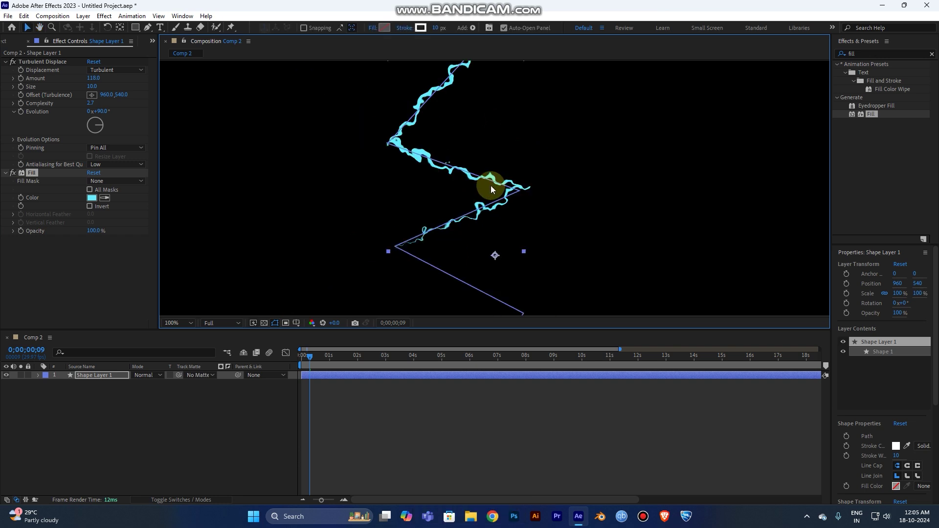
scroll(491, 188, down, 2)
drag(310, 356, 299, 354)
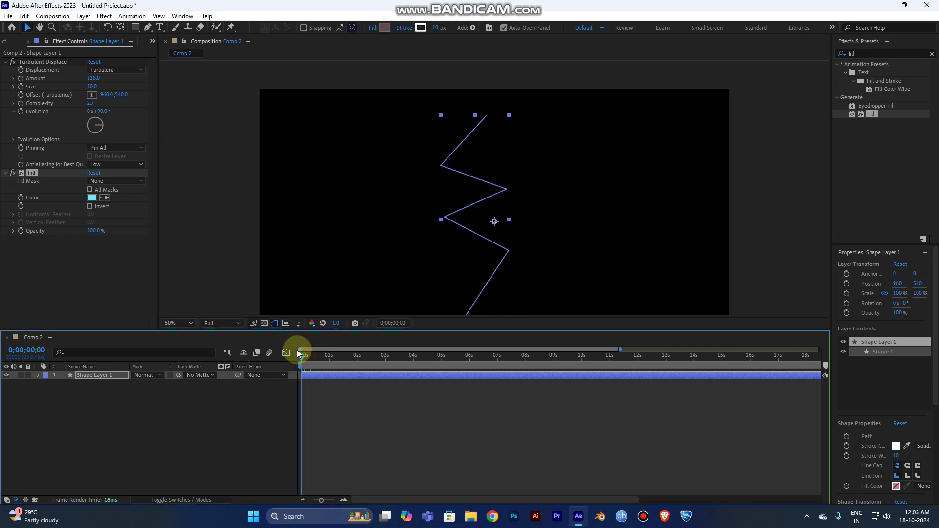
key(space)
scroll(482, 216, down, 2)
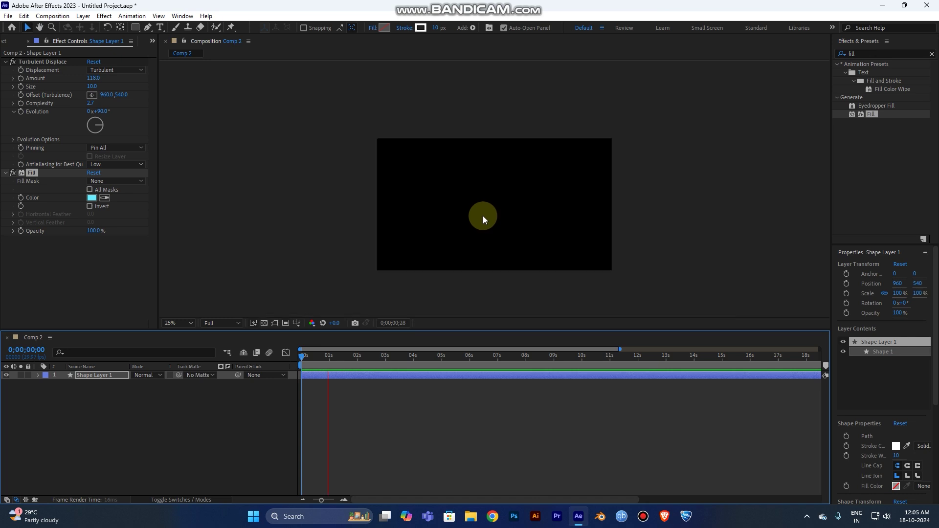
key(space)
Step: Fit the composition in view, replay the cyan bolt's animation, and return to the first frame
click(182, 324)
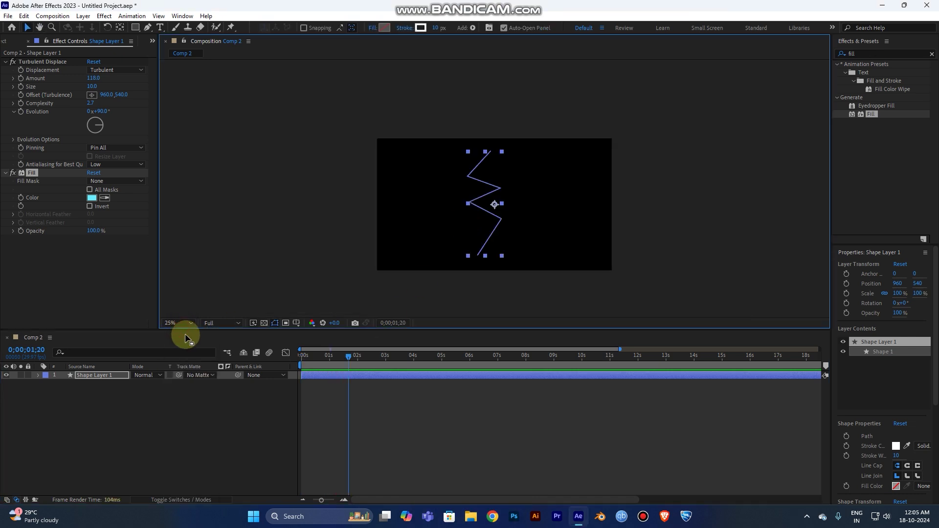
click(186, 323)
click(198, 332)
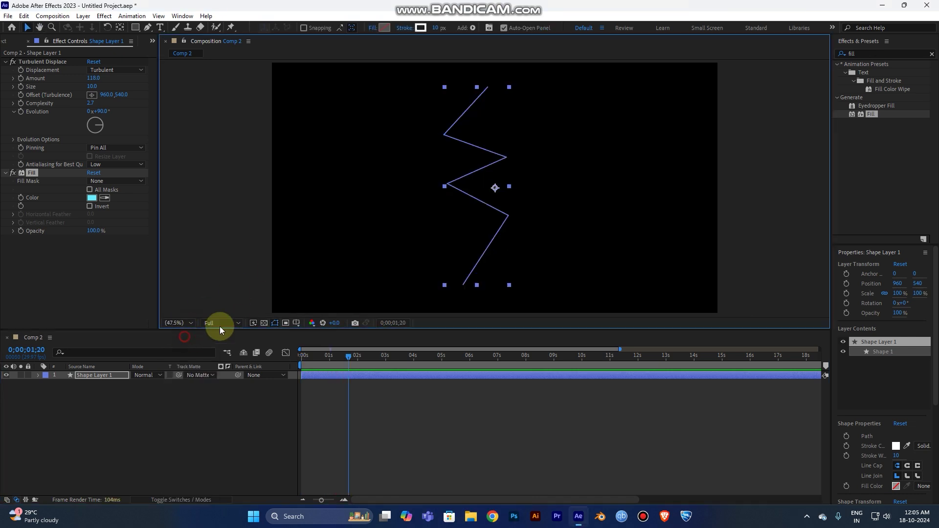
drag(319, 362, 310, 361)
key(space)
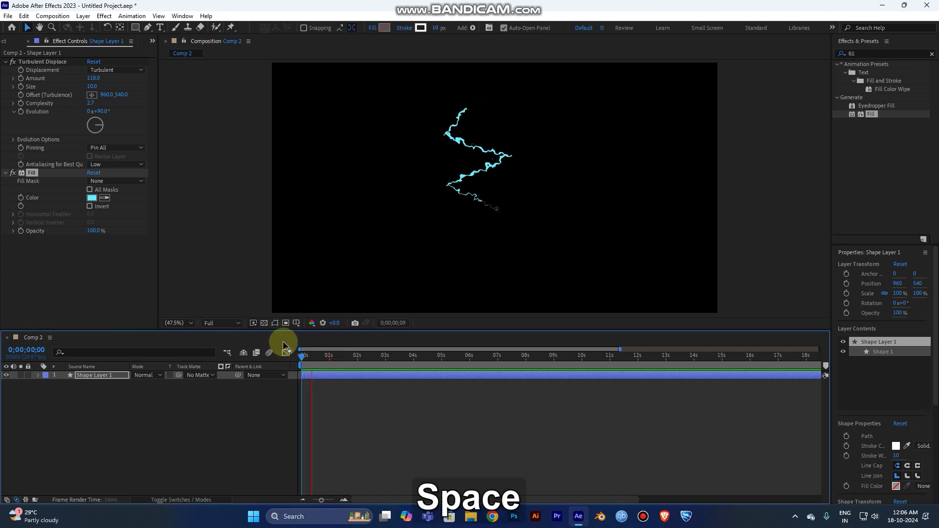
click(300, 358)
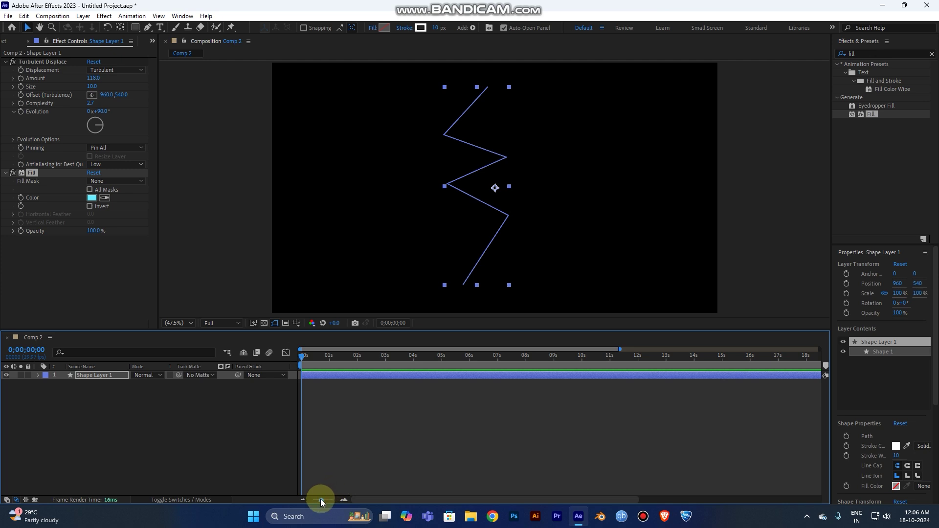
Step: Shorten the work area to end at about 1.5 seconds and play the bolt animation as a short loop
drag(321, 502, 334, 500)
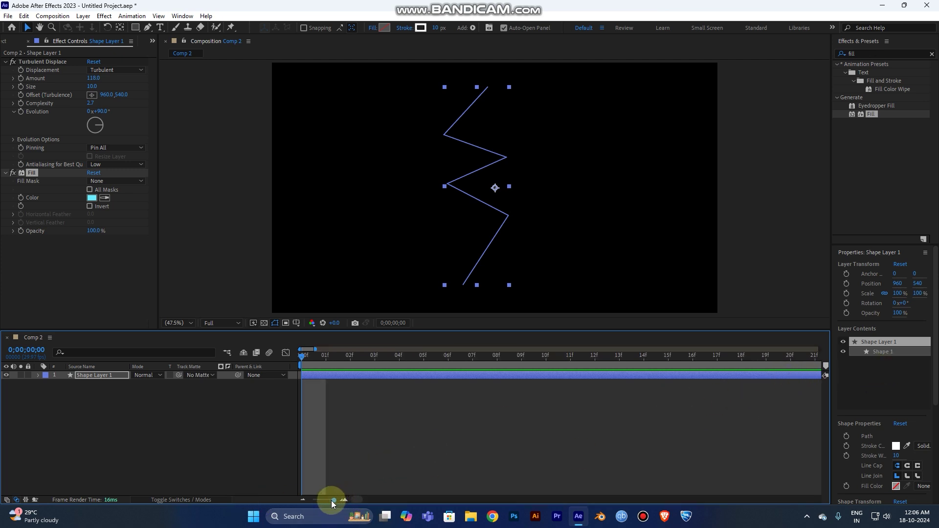
drag(333, 500, 312, 500)
mouse_move(822, 365)
mouse_down()
mouse_move(508, 385)
mouse_move(336, 371)
mouse_up()
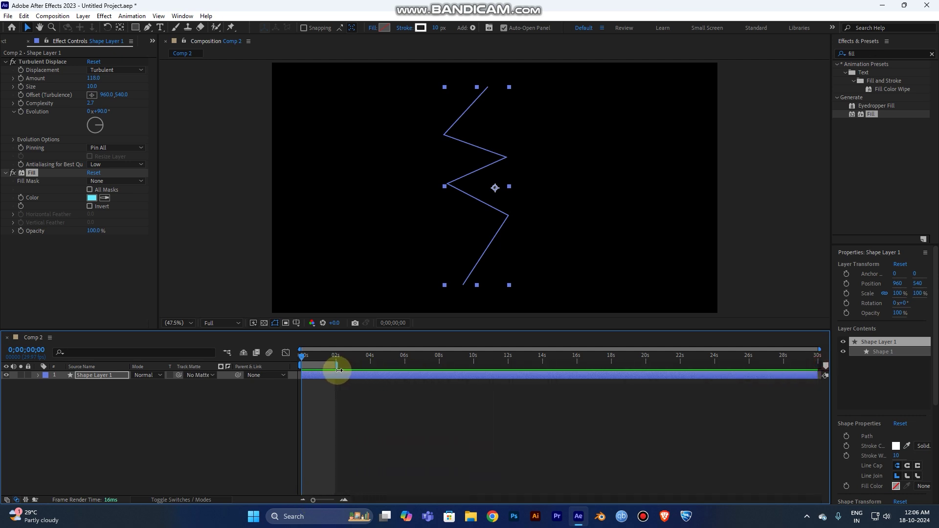
key(space)
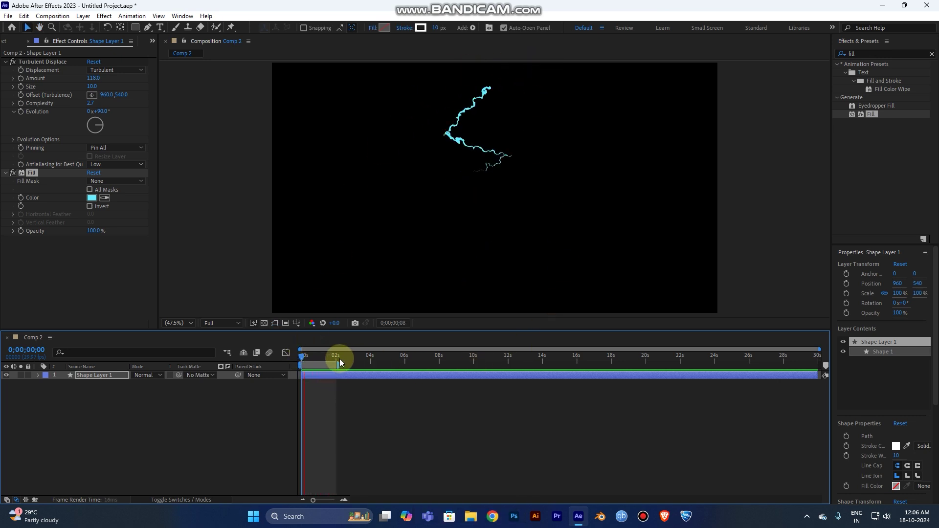
key(space)
drag(335, 367, 328, 373)
key(space)
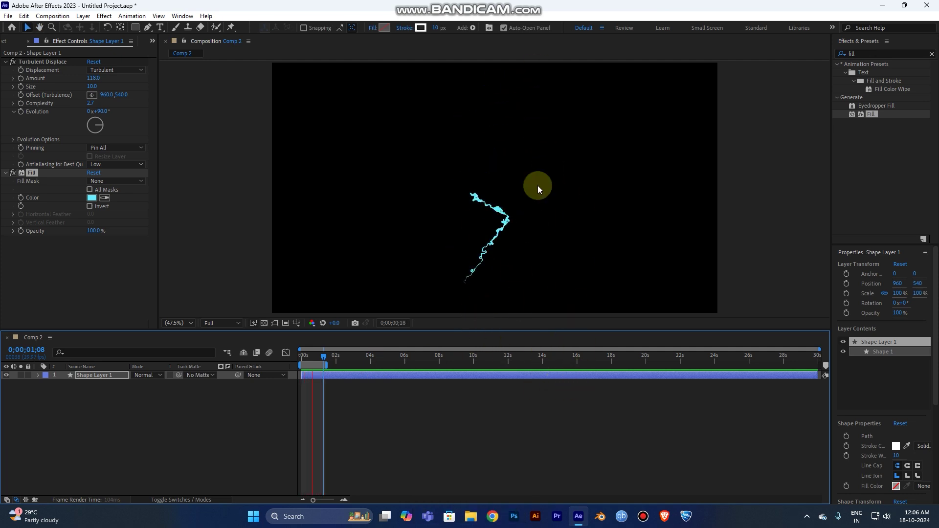
key(space)
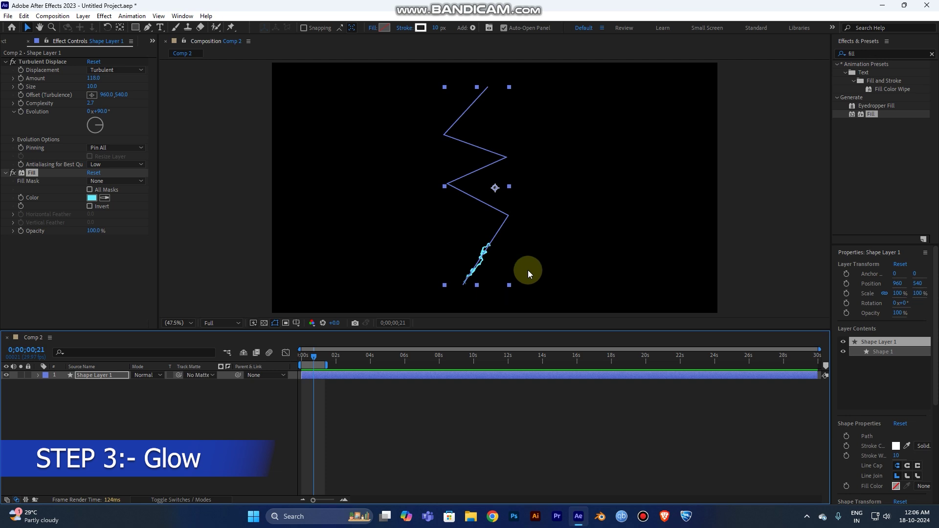
Step: Find the Glow effect under Stylize and apply it to Shape Layer 1
drag(862, 54, 840, 55)
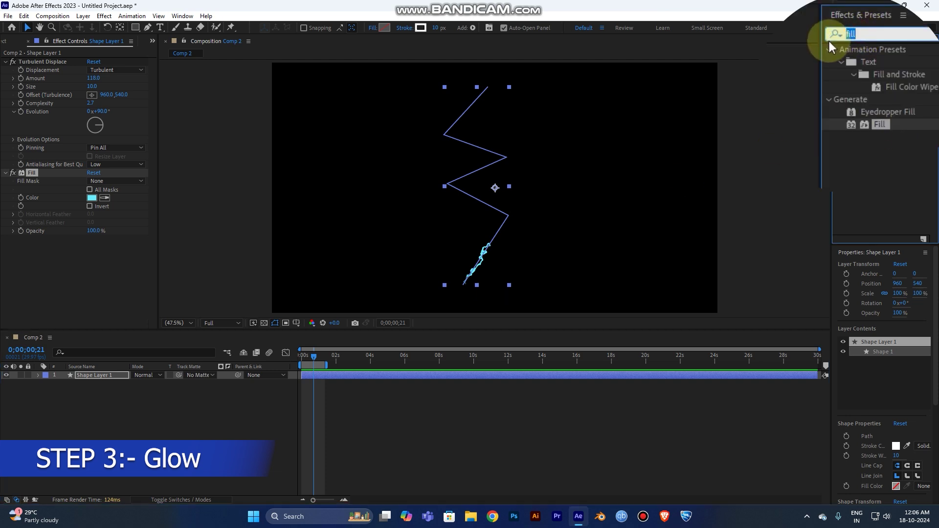
text(glow)
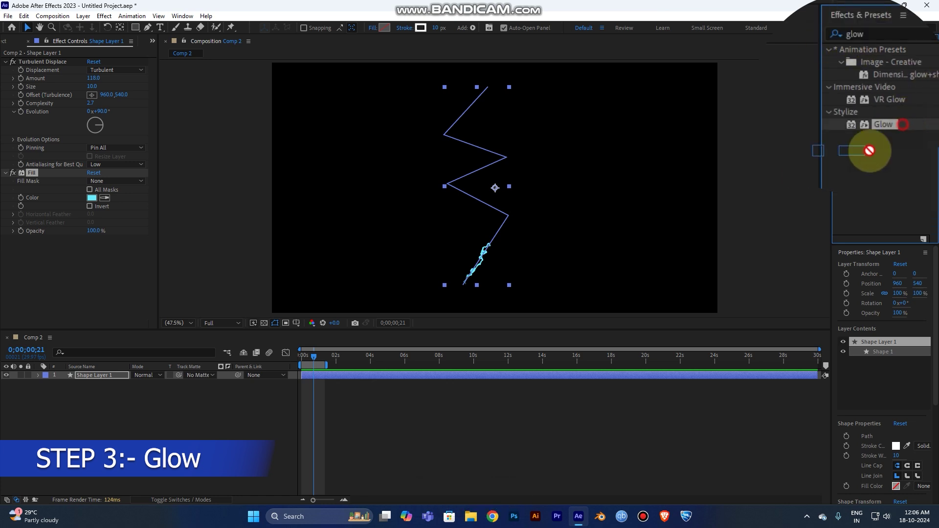
drag(874, 113, 538, 371)
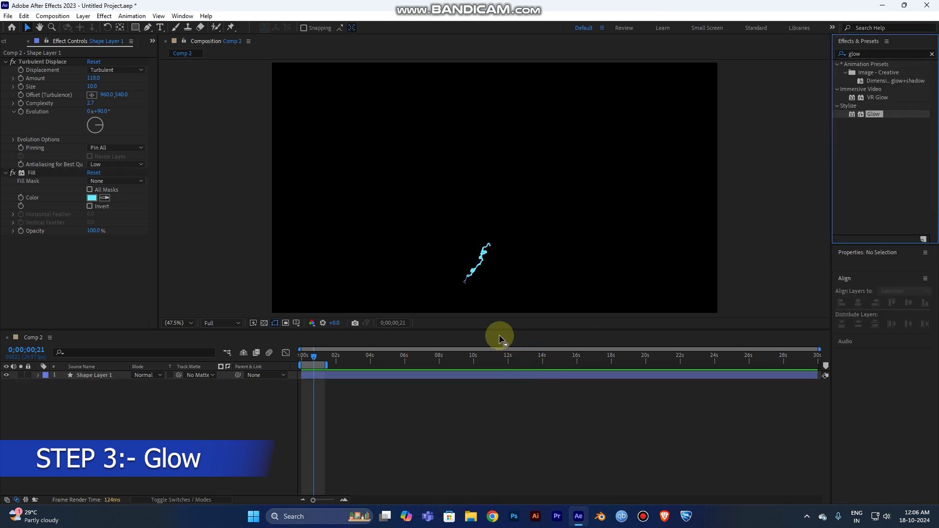
drag(864, 113, 851, 140)
drag(488, 380, 484, 375)
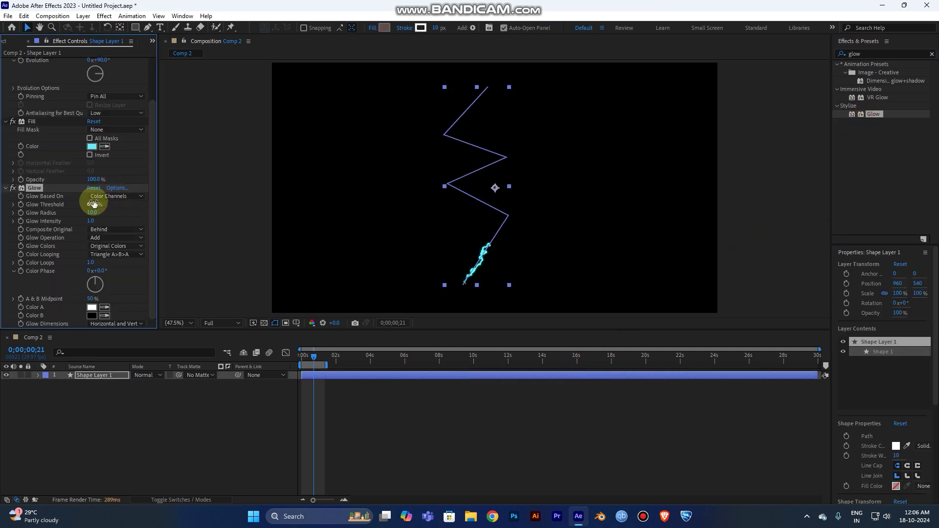
Step: Examine the bolt's glow up close at an earlier frame and compare it with the Glow effect switched off and on
scroll(472, 255, up, 5)
key(space)
drag(476, 257, 460, 88)
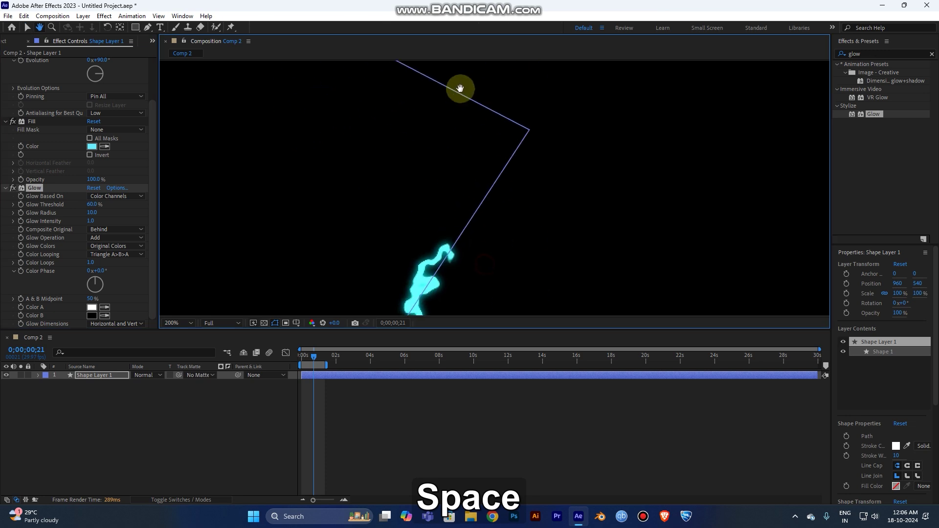
scroll(469, 149, down, 4)
drag(314, 356, 307, 359)
scroll(435, 245, up, 2)
key(space)
drag(445, 237, 449, 236)
click(13, 189)
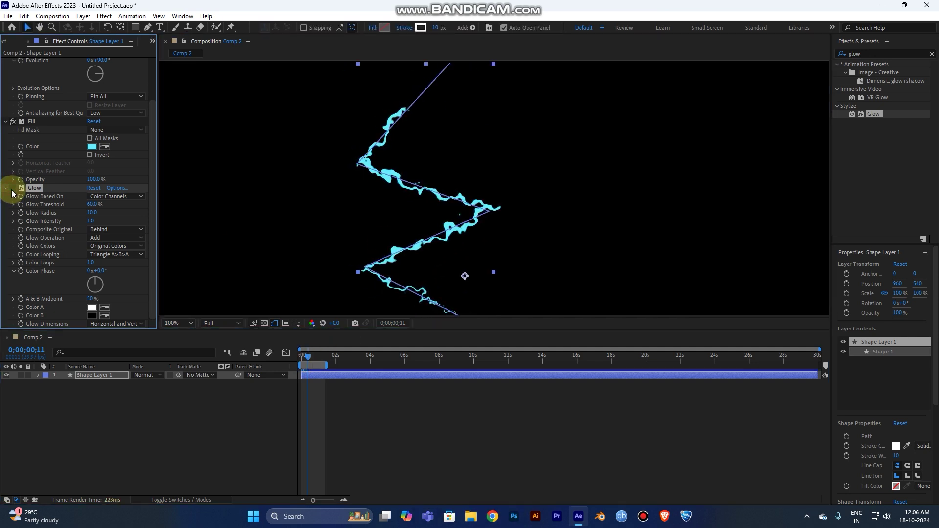
click(13, 189)
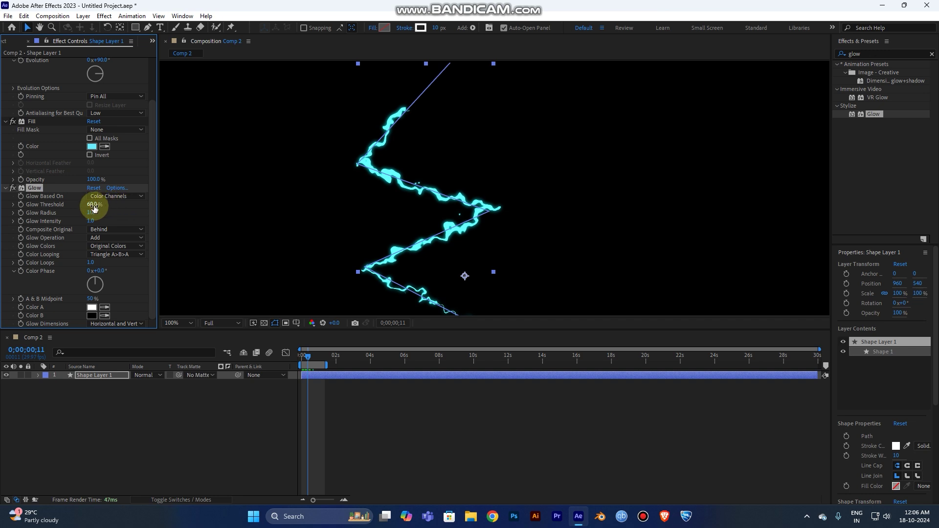
Step: Set the Glow effect's radius to 100 and its intensity to 2, with the threshold lowered to about 52.2%
drag(92, 214, 113, 210)
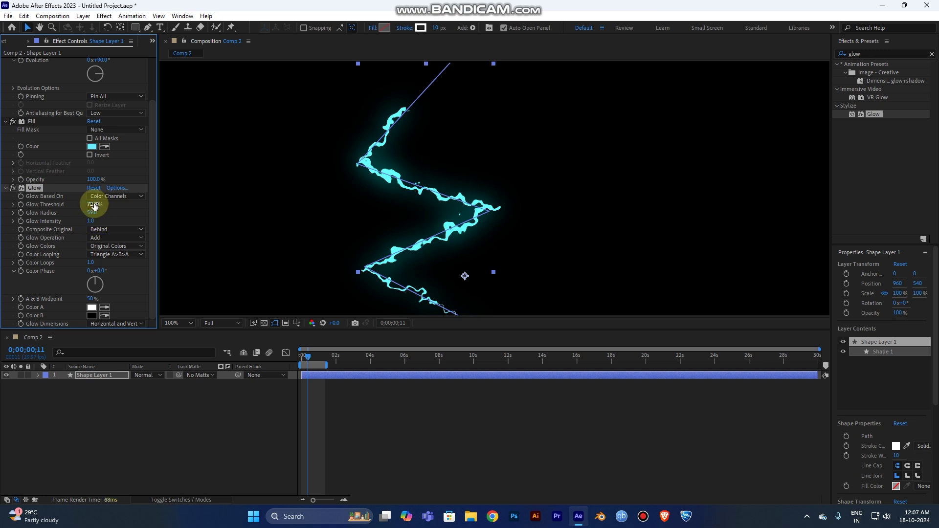
drag(87, 204, 59, 204)
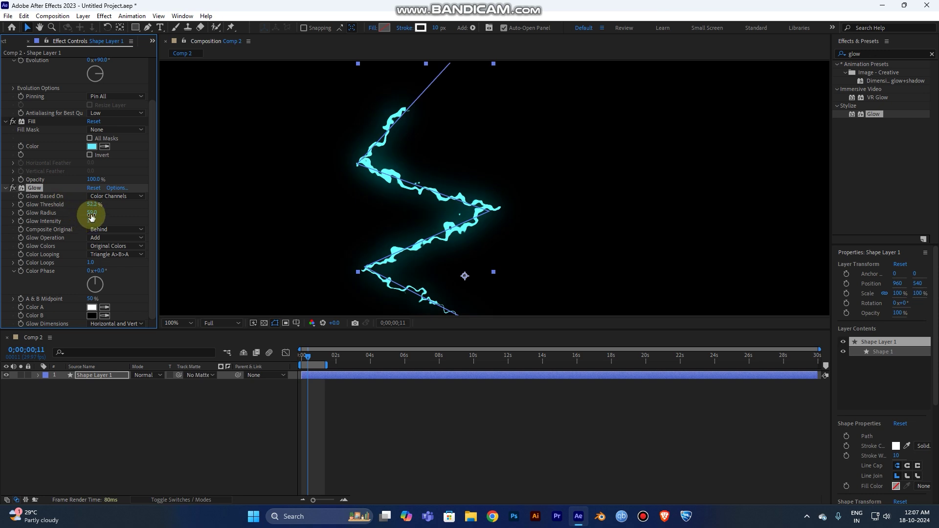
text(100)
key(Return)
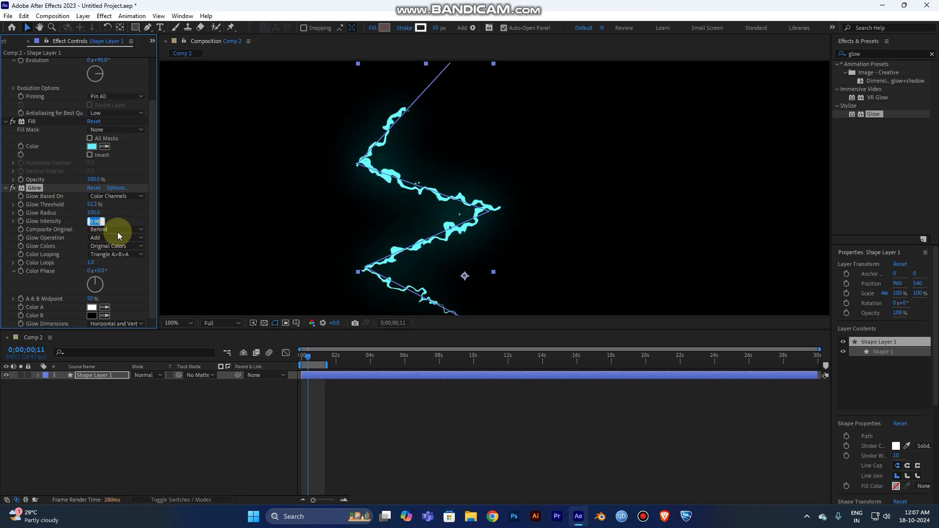
text(2)
key(Return)
Step: Try a 40% Glow threshold, and settle on a radius of 76 and a threshold of 50%
click(96, 205)
click(93, 205)
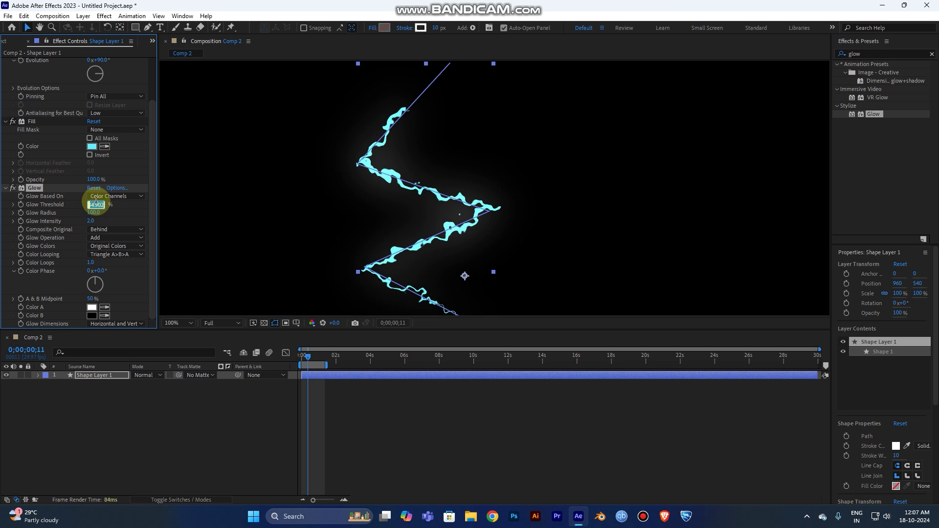
text(40)
key(Return)
scroll(321, 154, down, 2)
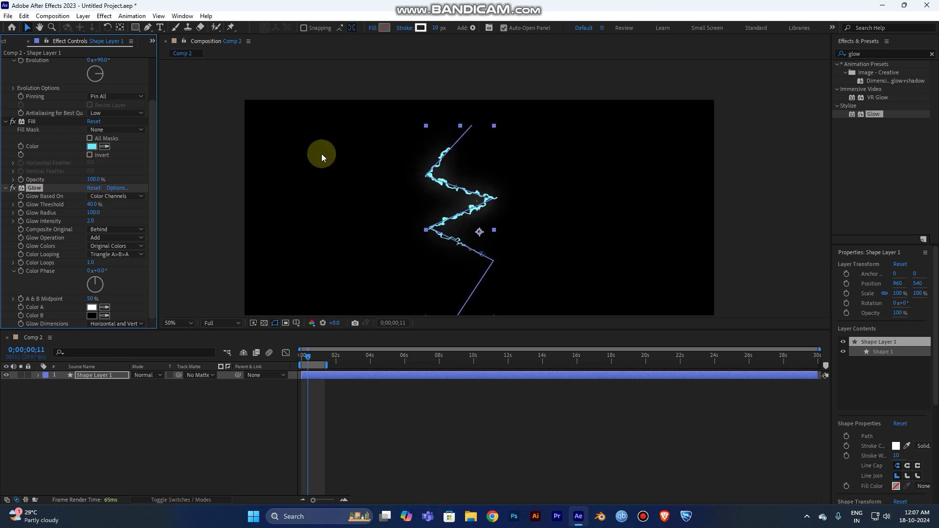
click(93, 206)
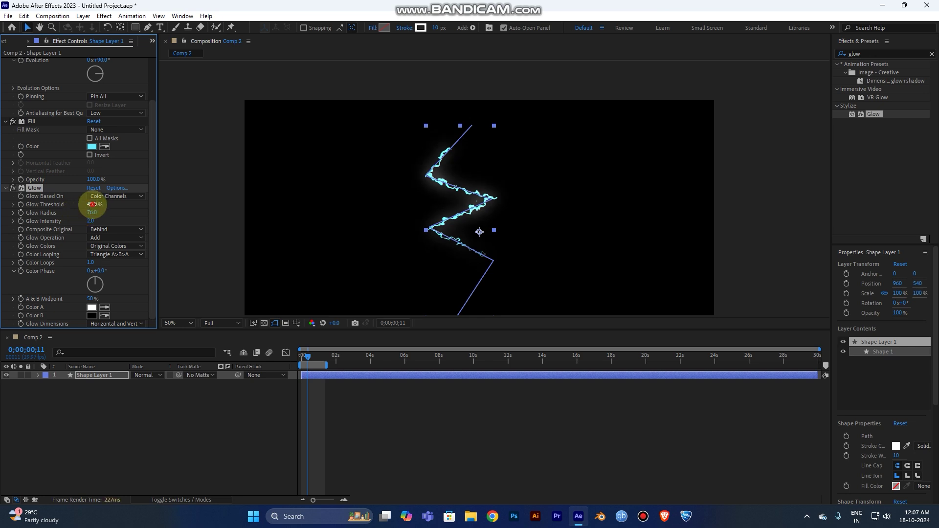
mouse_move(109, 205)
mouse_down()
mouse_move(119, 204)
mouse_move(104, 204)
mouse_up()
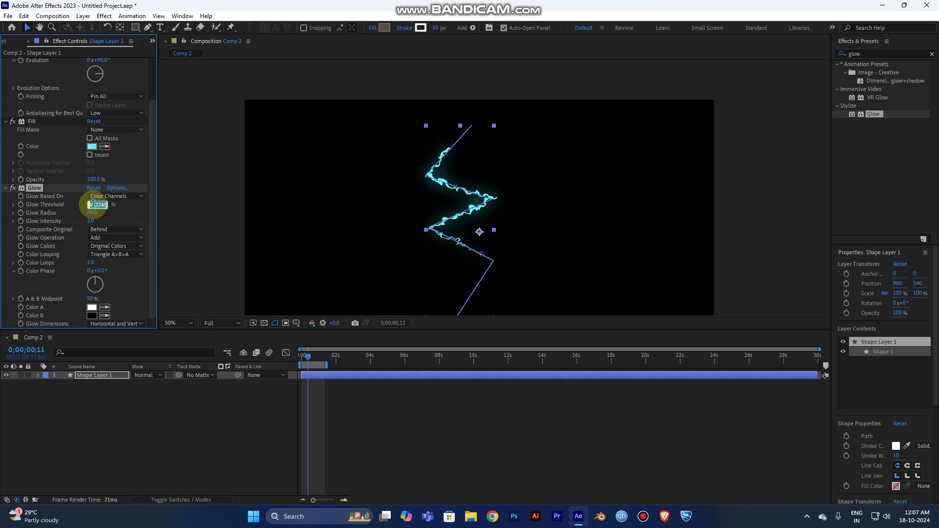
text(50)
key(Return)
Step: Play the glowing bolt's animation from the first frame with the composition fitted in view, and stop it
drag(310, 365, 282, 360)
key(space)
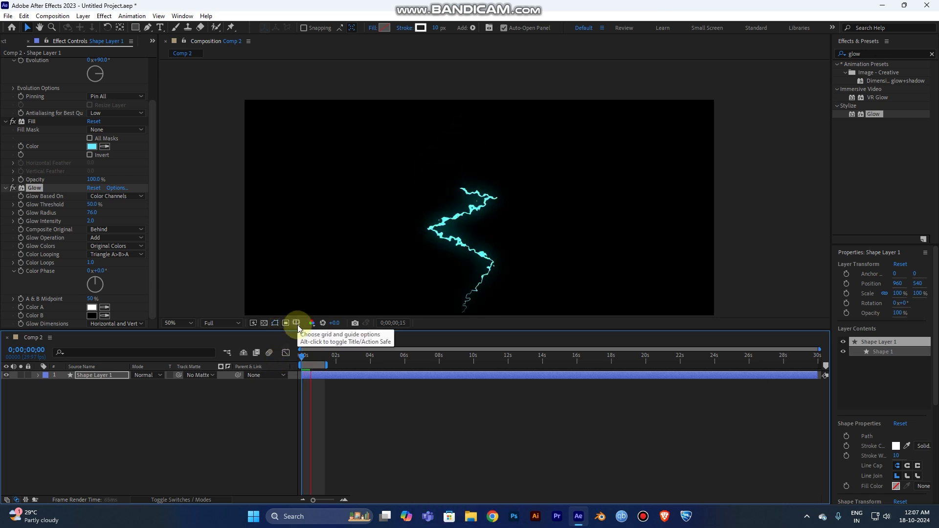
key(comma)
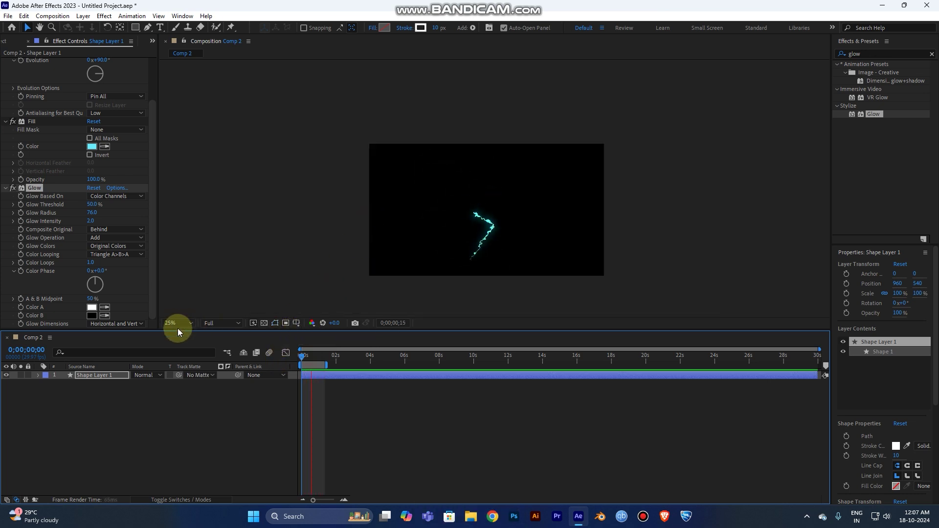
click(179, 325)
click(184, 354)
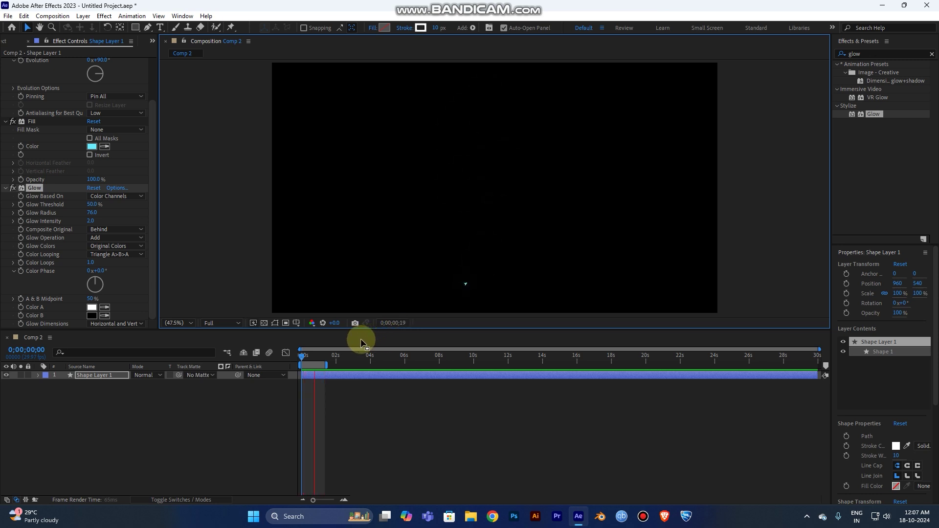
key(space)
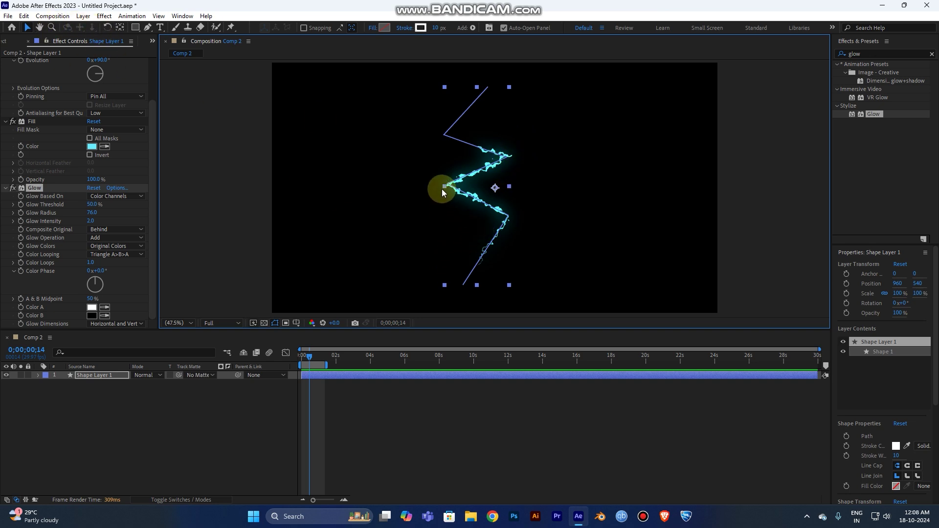
Step: Stretch Shape Layer 1 horizontally to about 103.8% and reshape its zigzag with the Pen tool, shifting the corner points and raising the top end
mouse_move(427, 184)
mouse_down()
mouse_move(412, 176)
mouse_move(428, 185)
mouse_up()
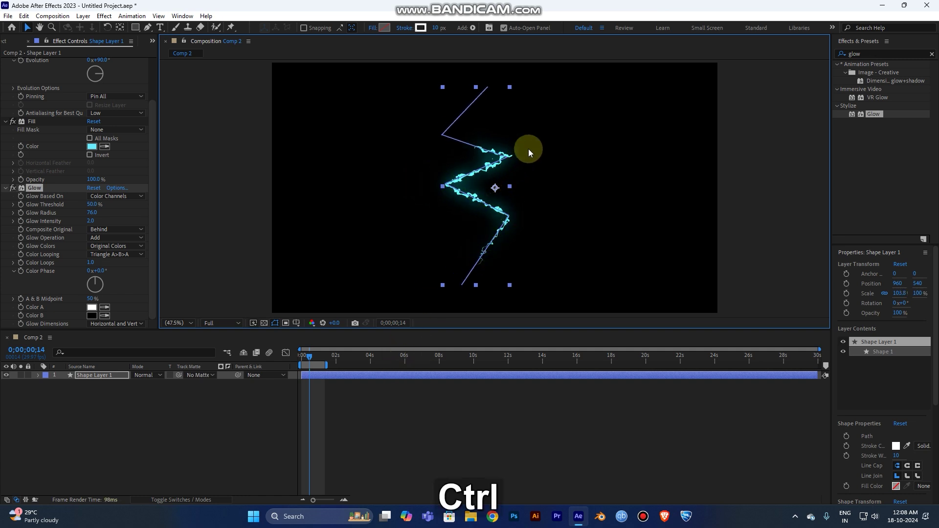
click(327, 121)
click(147, 27)
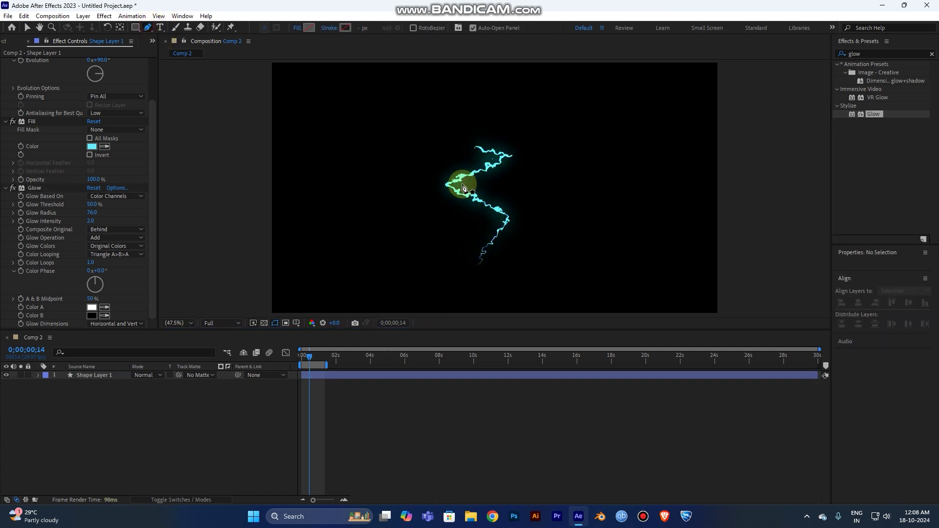
click(338, 377)
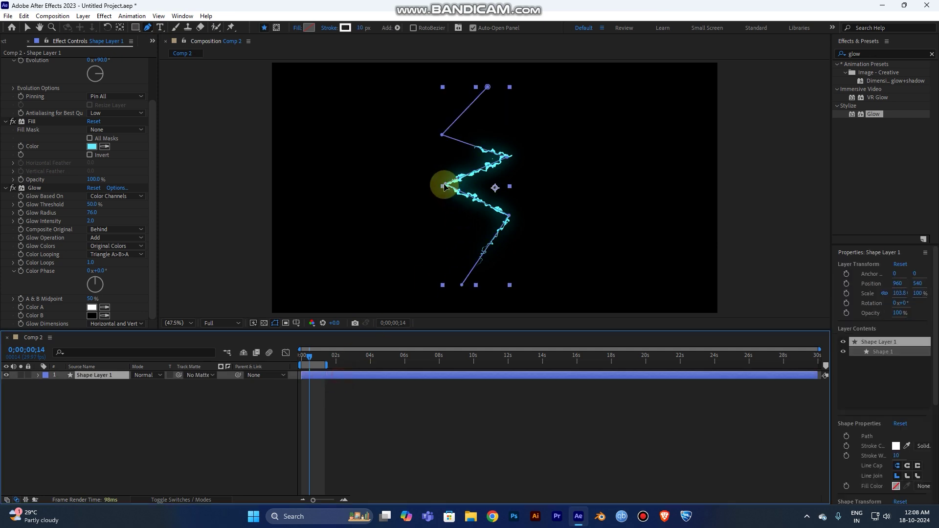
drag(444, 186, 433, 186)
mouse_move(509, 217)
mouse_down()
mouse_move(522, 227)
mouse_move(528, 219)
mouse_move(506, 211)
mouse_up()
click(509, 150)
drag(508, 159, 446, 120)
click(483, 91)
click(484, 288)
drag(460, 290, 465, 286)
key(ctrl+z)
Step: Play the reshaped bolt's animation from the first frame
key(space)
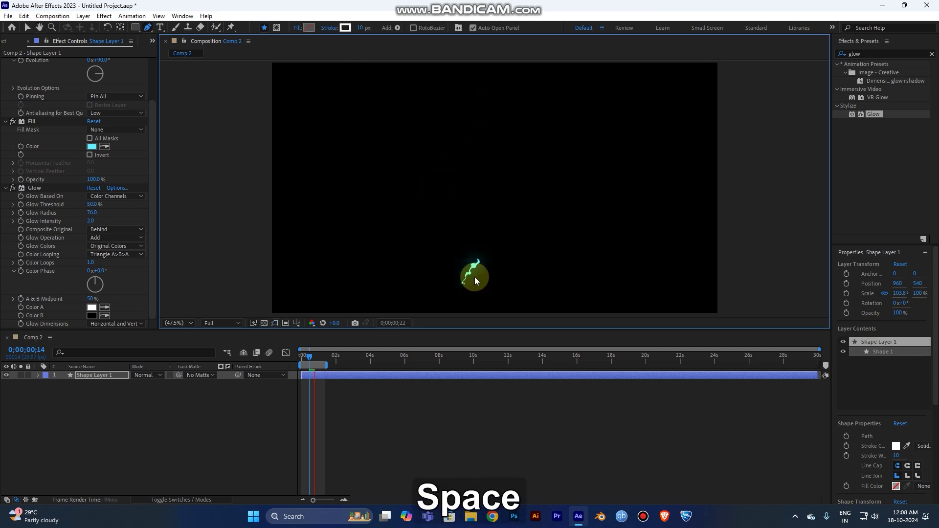
drag(311, 360, 305, 359)
key(space)
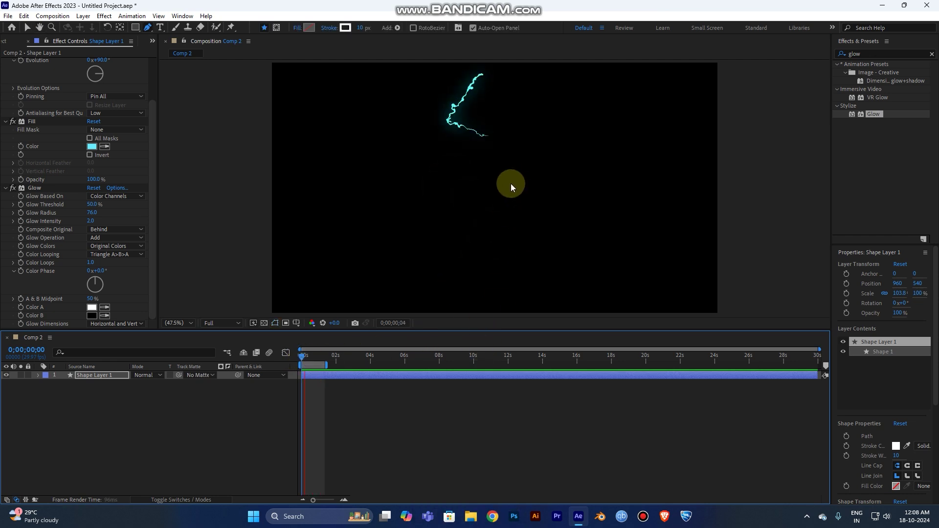
key(space)
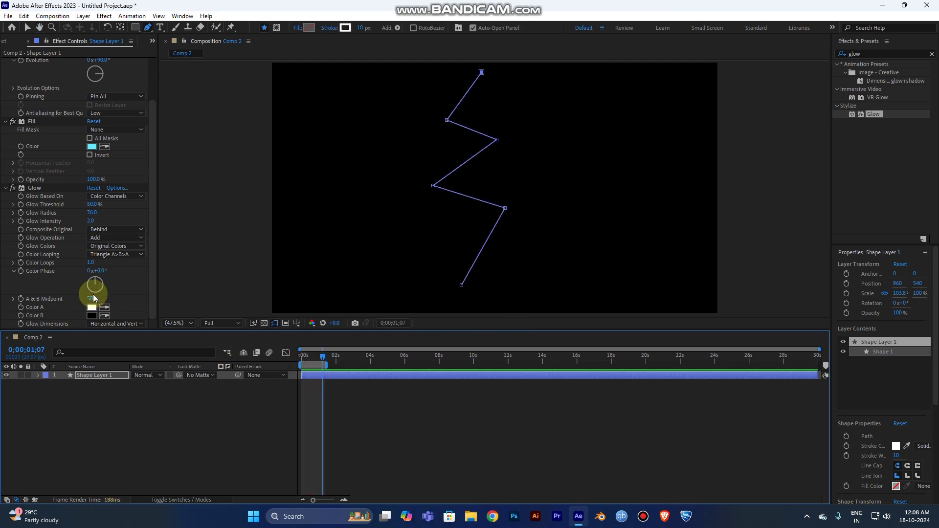
key(space)
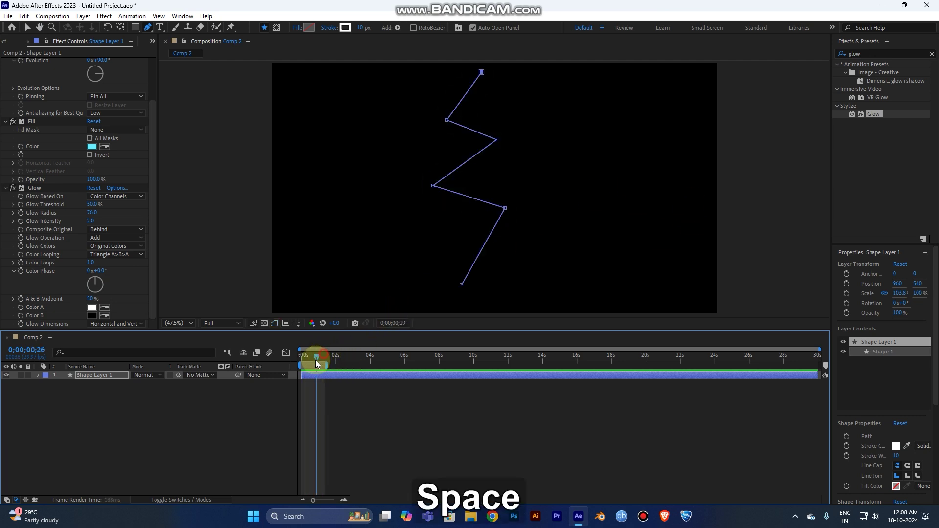
Step: Change the Fill effect's color to light yellow FEF567 while viewing the bolt at frame 12
click(310, 363)
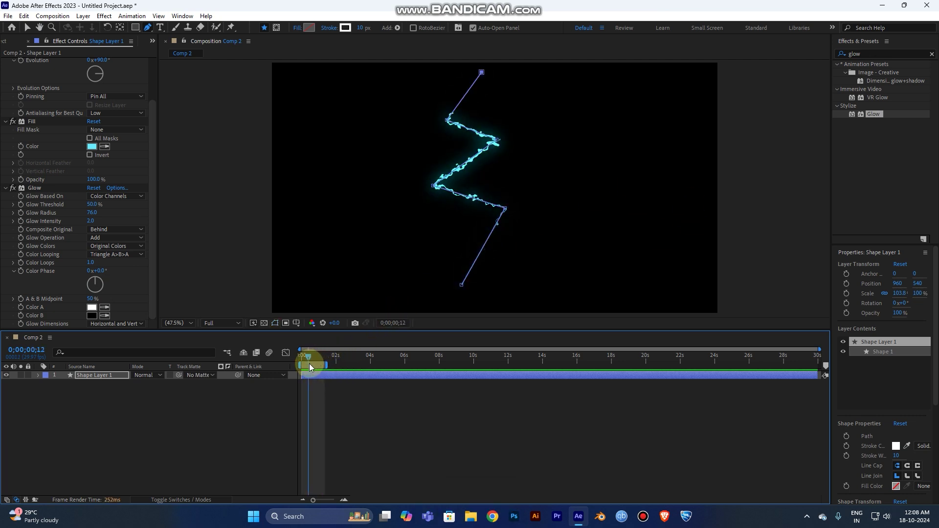
click(91, 146)
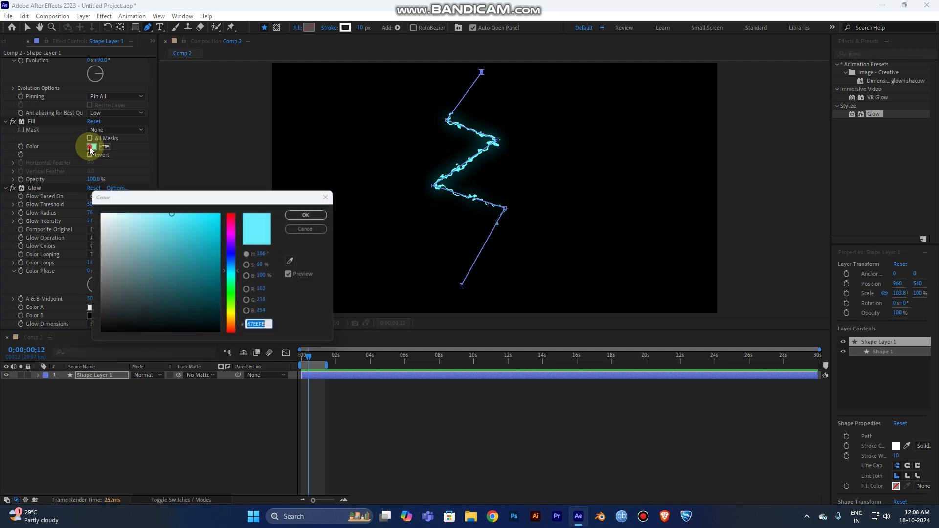
click(235, 315)
drag(235, 317, 235, 320)
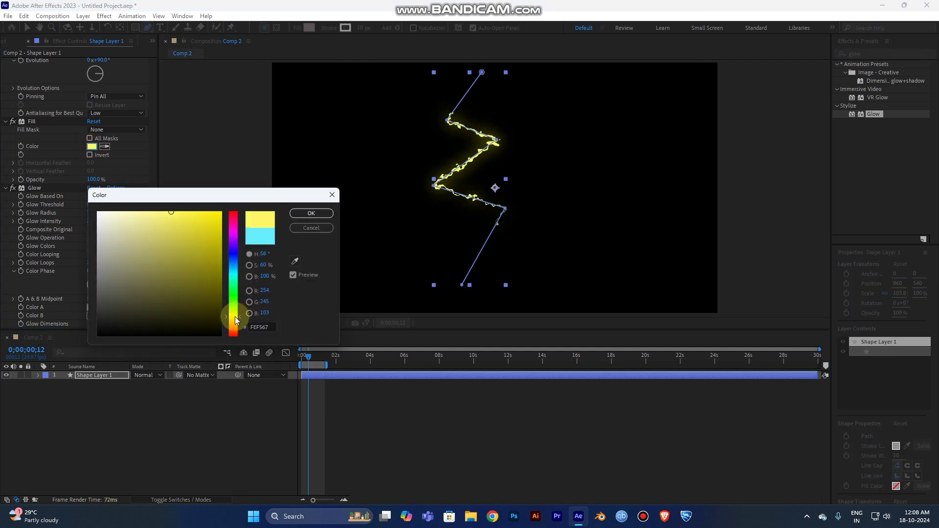
click(319, 212)
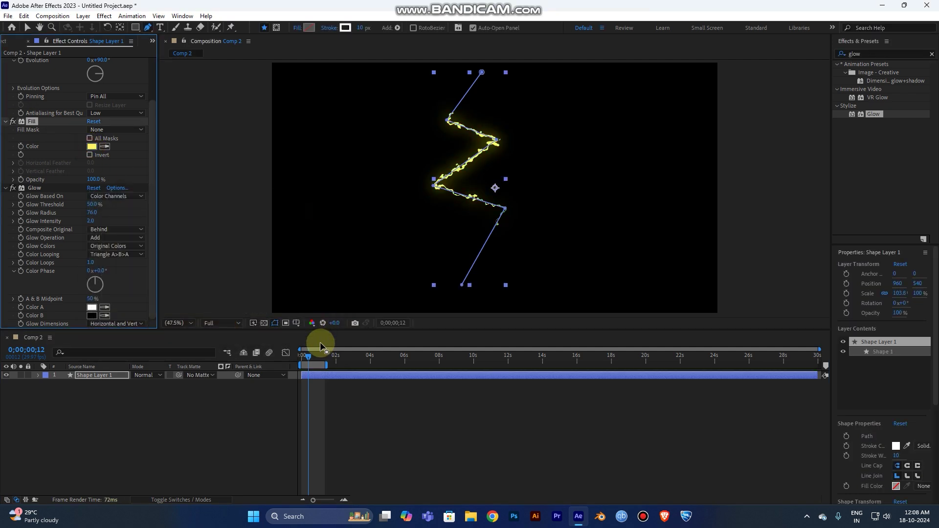
Step: Play the yellow bolt's animation and replay it from near the first frame
key(space)
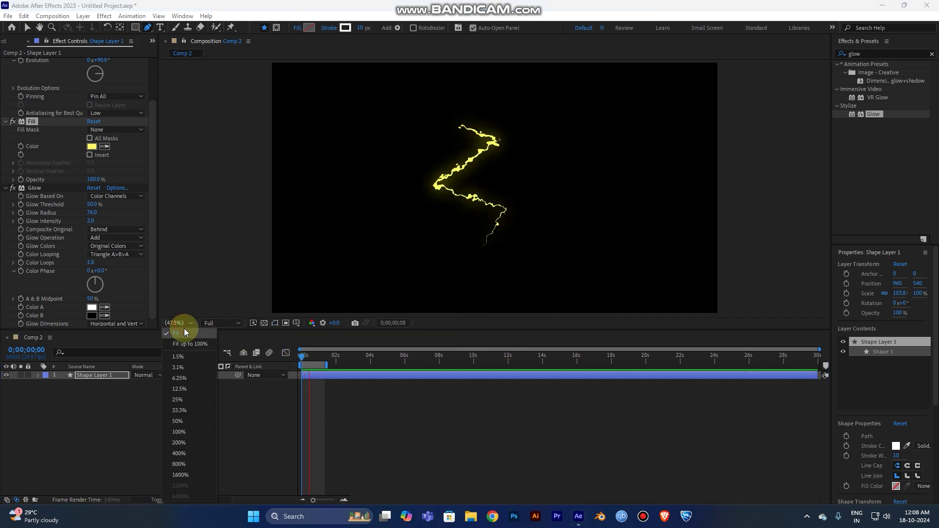
click(352, 375)
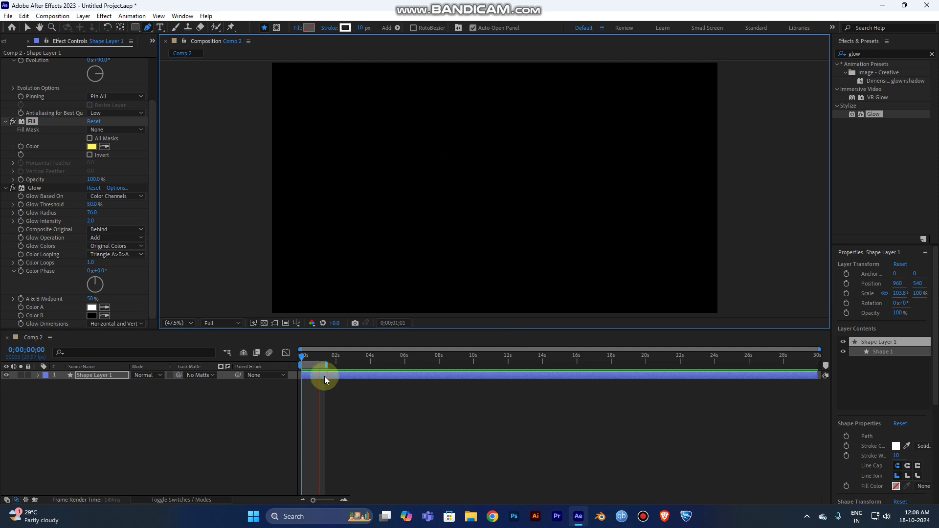
drag(323, 357, 304, 356)
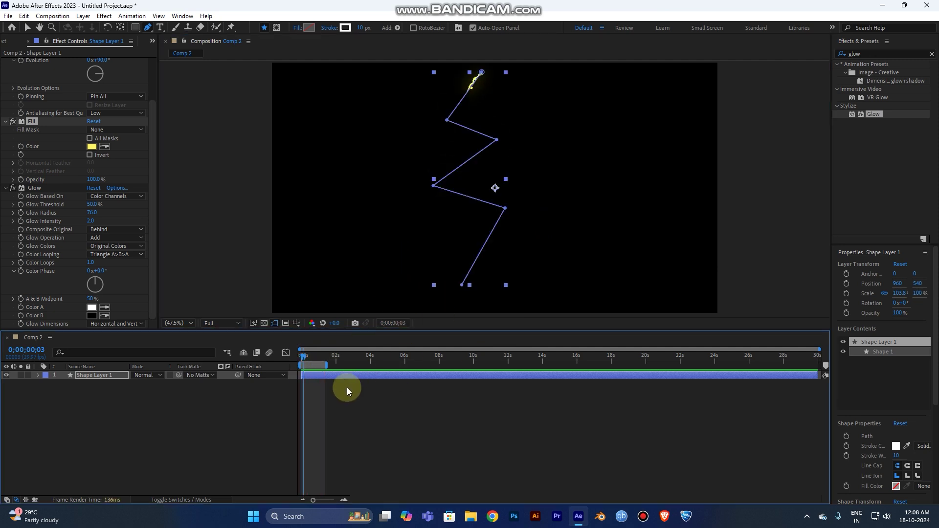
key(space)
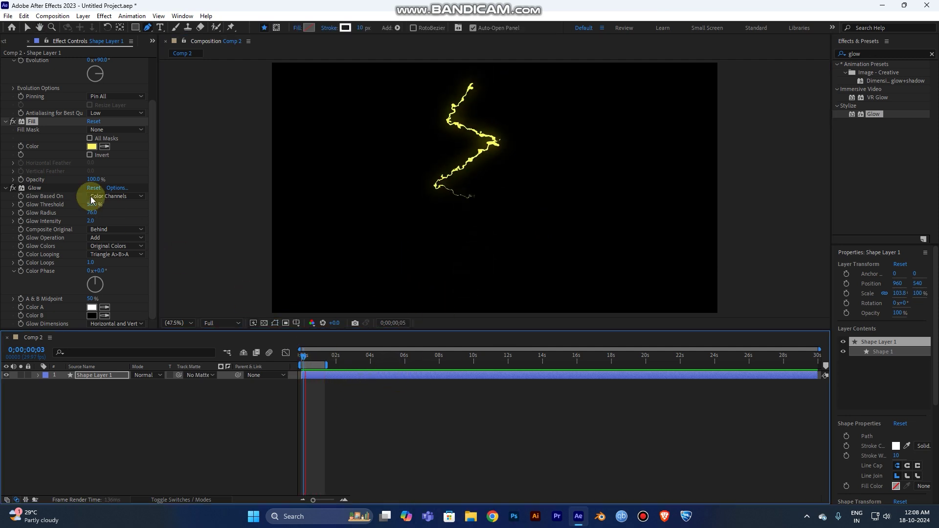